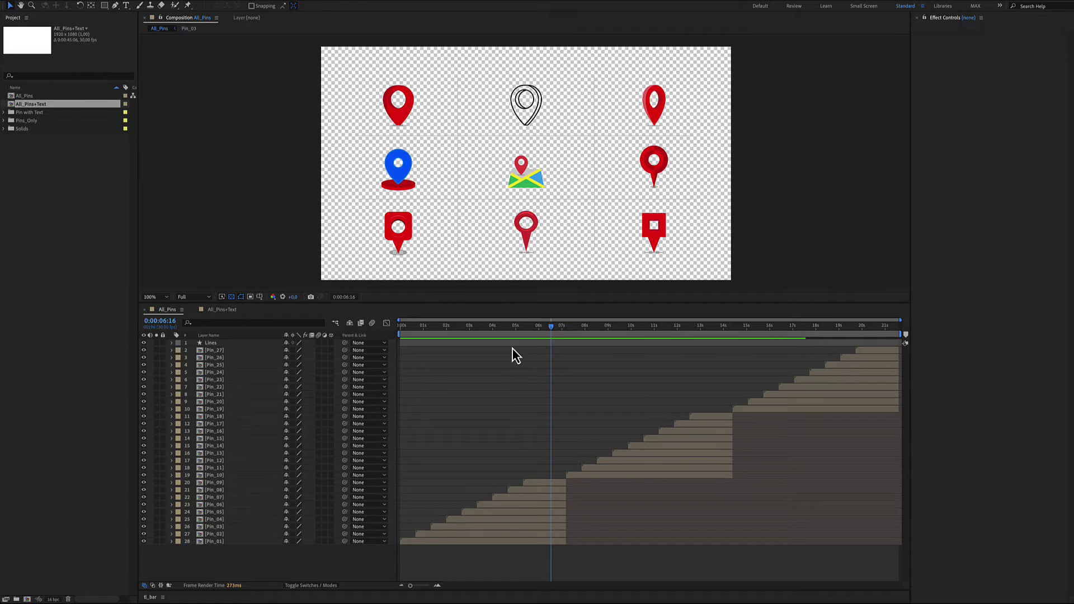
Scrub the All_Pins timeline to preview the pin animations, stopping at 0:00:09:21.
{"action": "left_click", "coordinate": [576, 338]}
{"action": "left_click_drag", "start_coordinate": [618, 338], "coordinate": [834, 339]}
{"action": "left_click", "coordinate": [624, 338]}
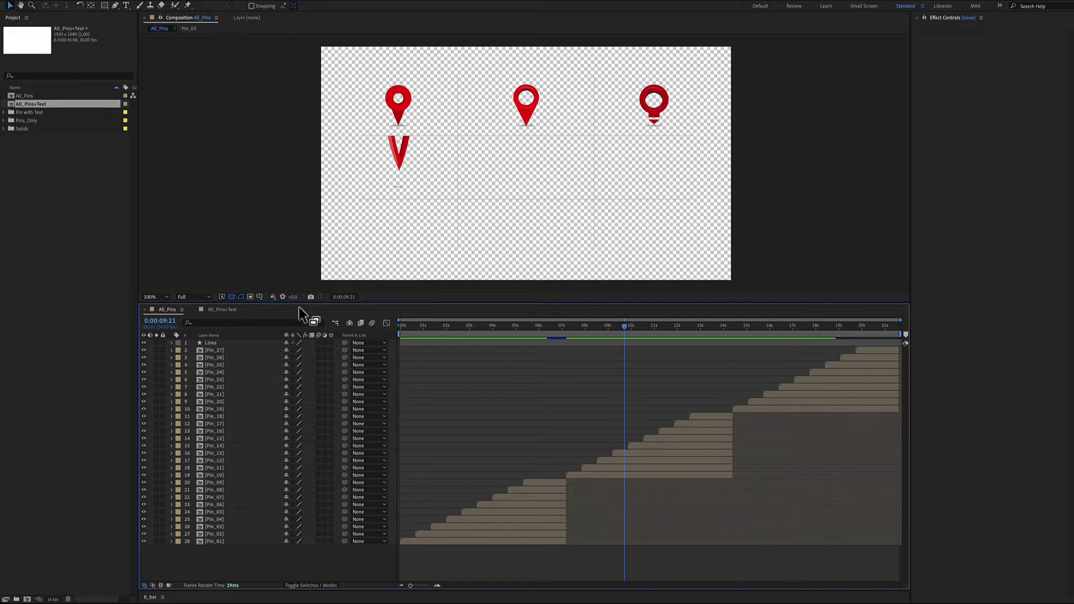
Switch to All_Pins+Text and scrub its timeline to watch the captioned pins animate.
{"action": "left_click", "coordinate": [222, 310]}
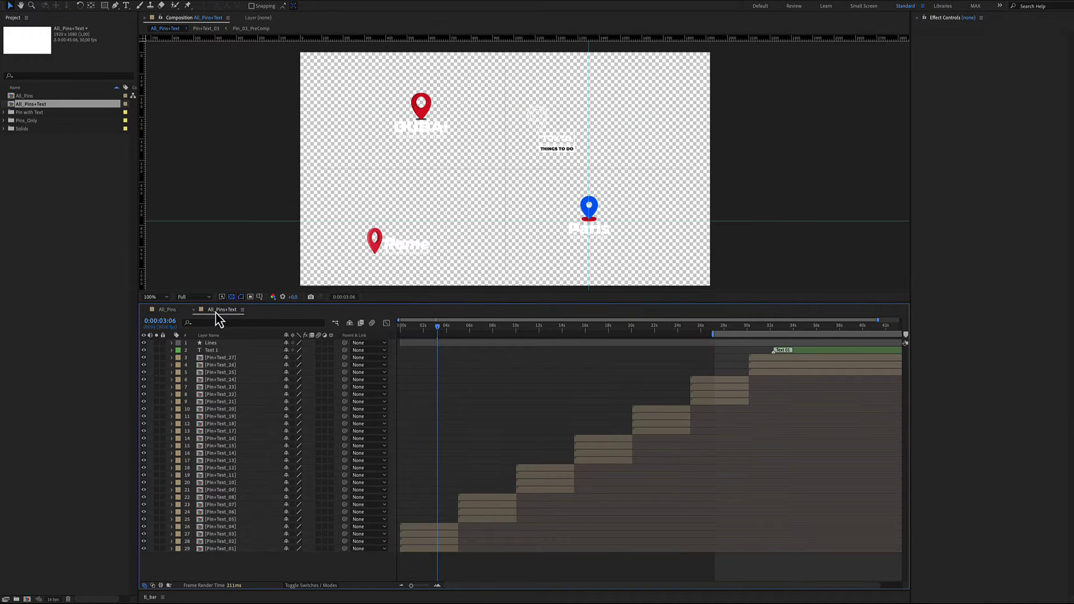
{"action": "left_click_drag", "start_coordinate": [433, 334], "coordinate": [627, 376]}
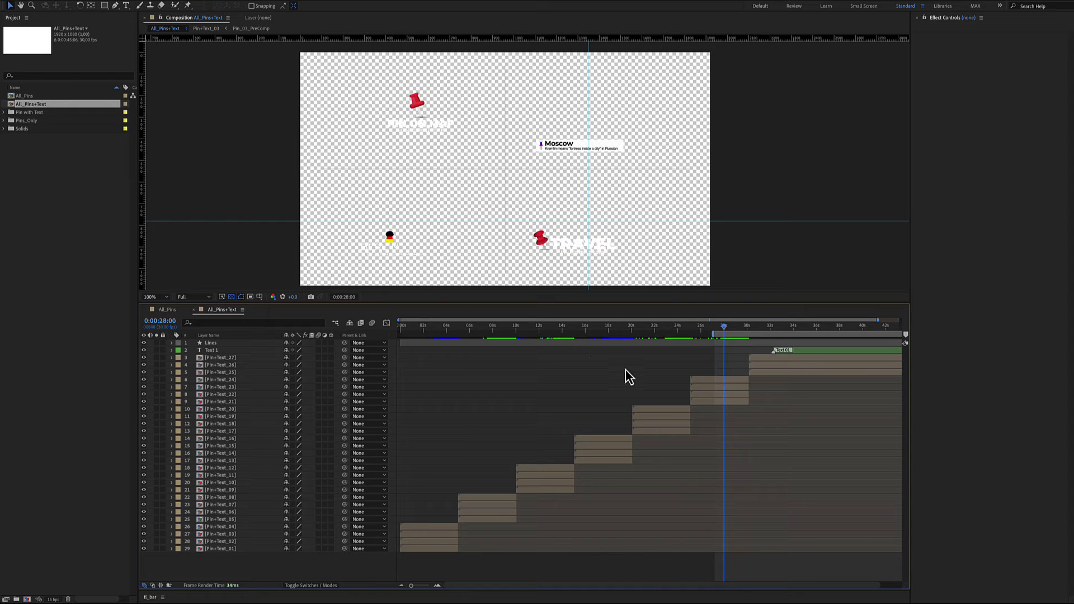
Open the blue Pin_04 precomp from All_Pins and fit the whole pin in the viewer.
{"action": "left_click", "coordinate": [175, 311]}
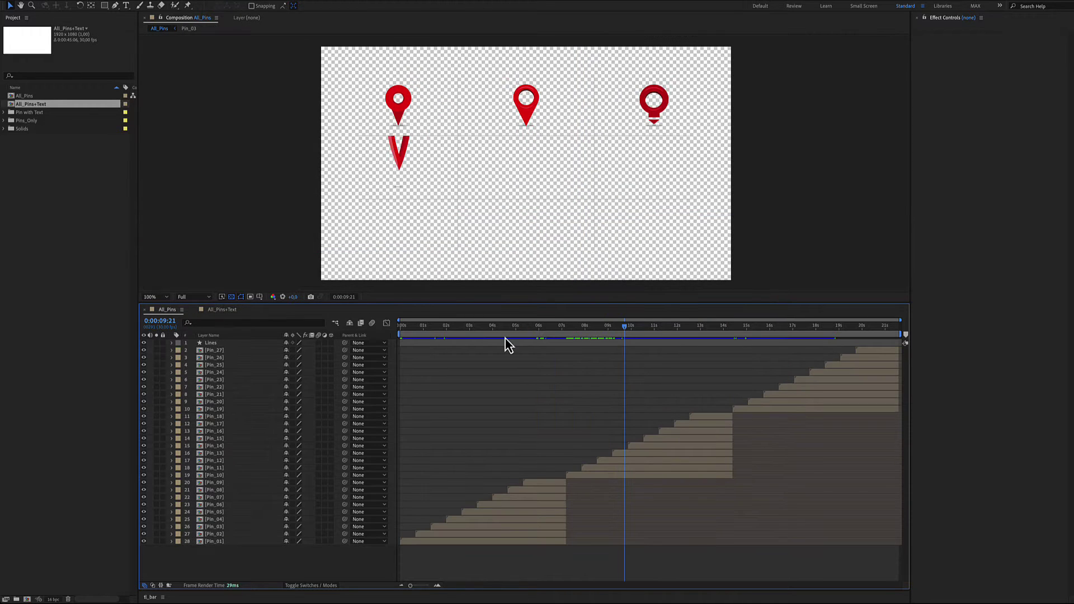
{"action": "left_click", "coordinate": [532, 330]}
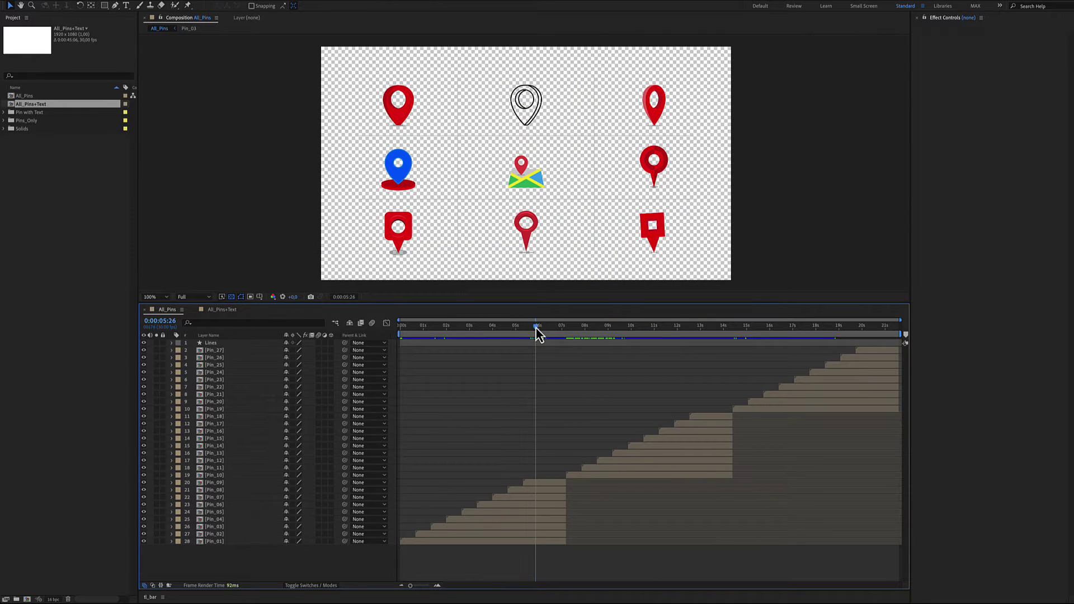
{"action": "left_click", "coordinate": [412, 177]}
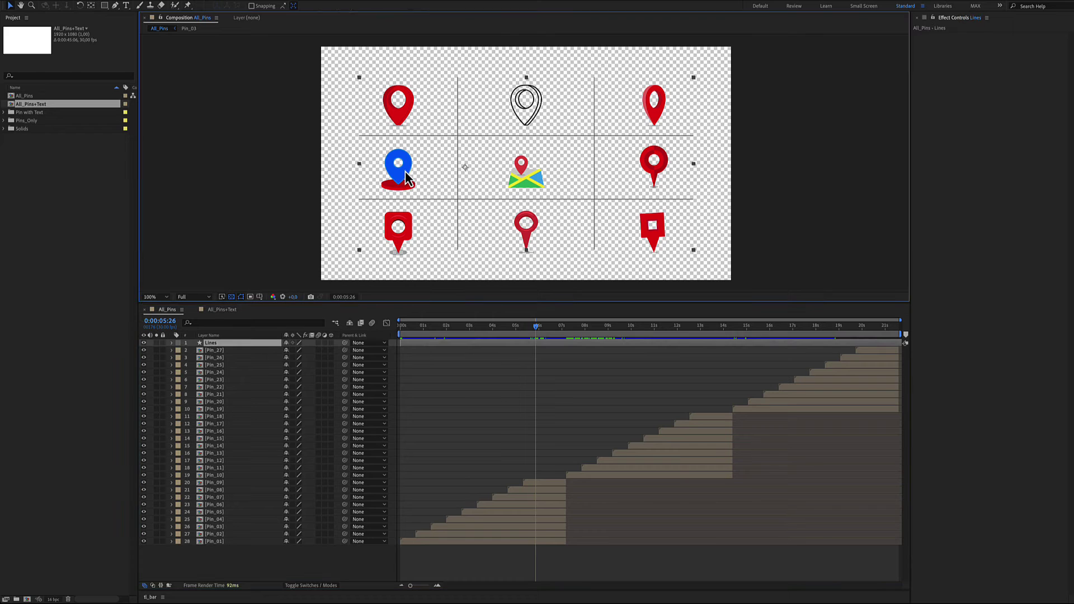
{"action": "double_click", "coordinate": [521, 519]}
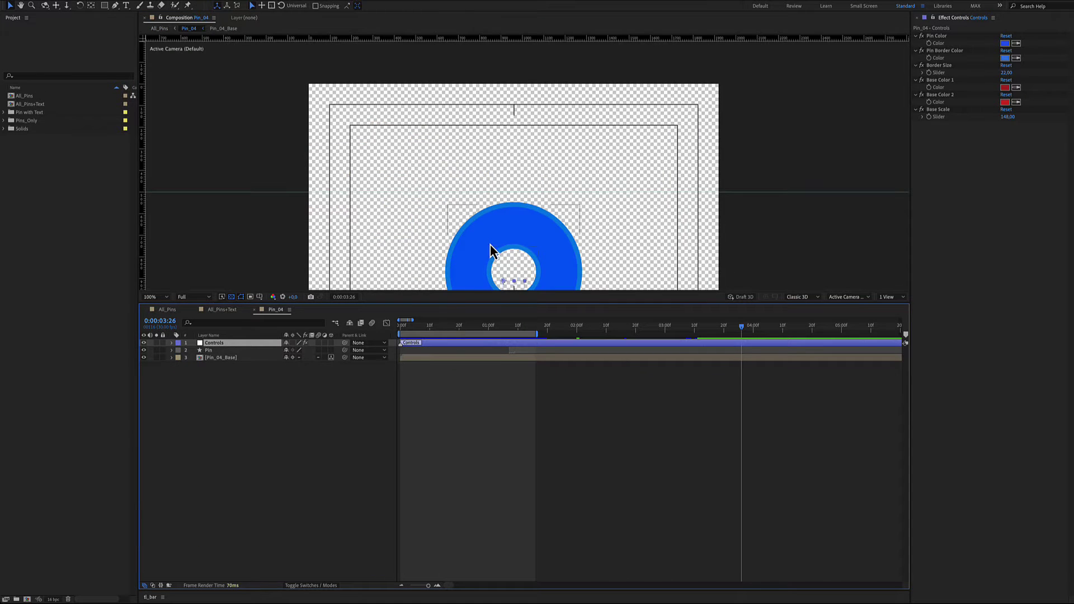
{"action": "scroll", "coordinate": [508, 163], "scroll_direction": "down", "scroll_amount": 2}
{"action": "left_click_drag", "start_coordinate": [508, 163], "coordinate": [470, 150]}
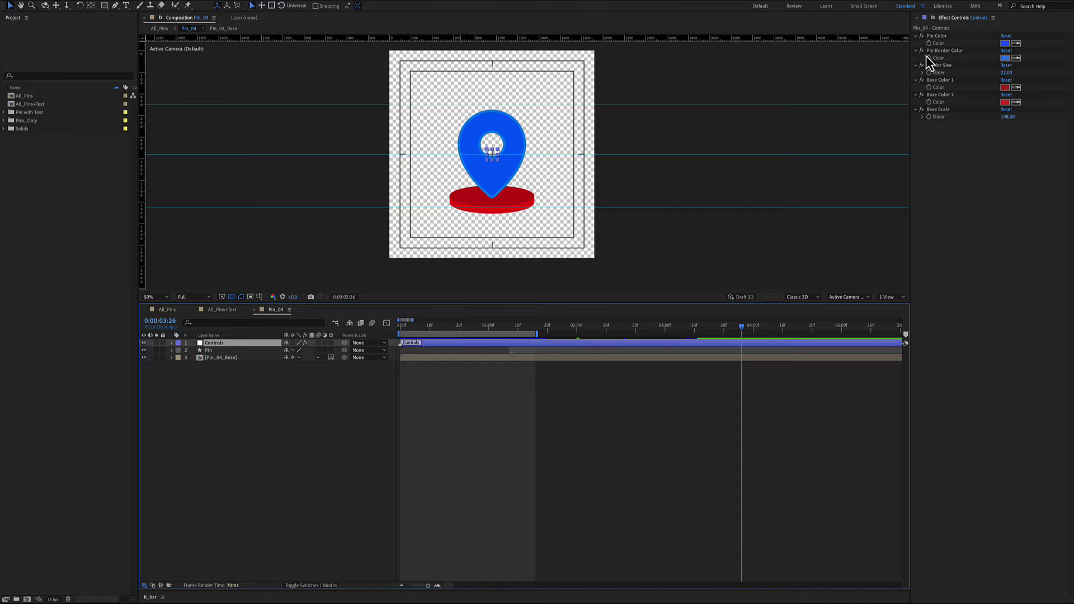
Try new Pin Color and purple Pin Border Color hues, cancelling both.
{"action": "left_click", "coordinate": [1004, 44]}
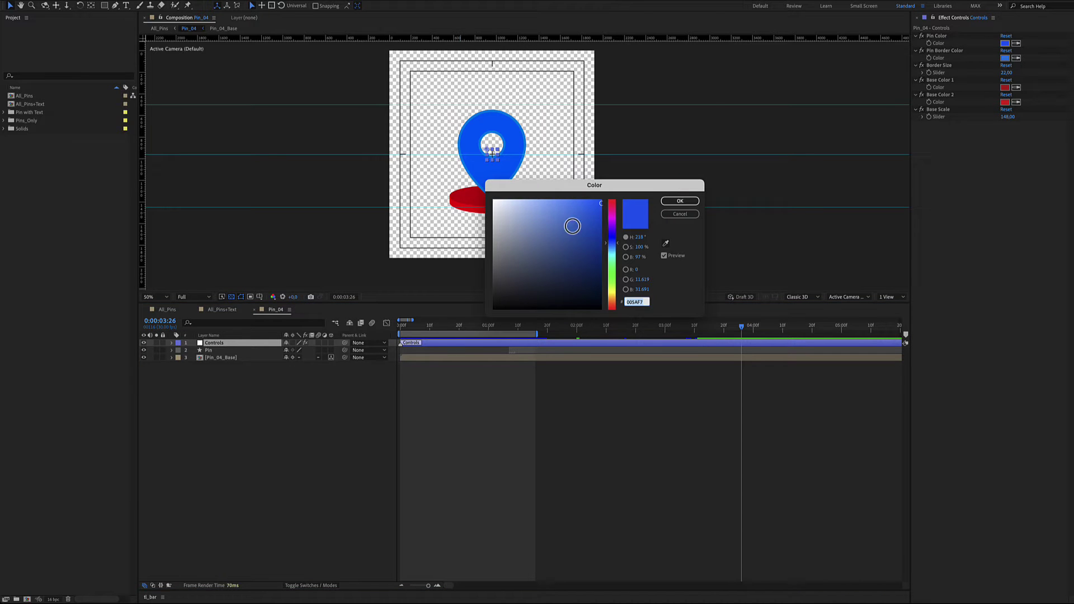
{"action": "mouse_move", "coordinate": [613, 229]}
{"action": "left_mouse_down"}
{"action": "mouse_move", "coordinate": [615, 242]}
{"action": "mouse_move", "coordinate": [617, 224]}
{"action": "left_mouse_up"}
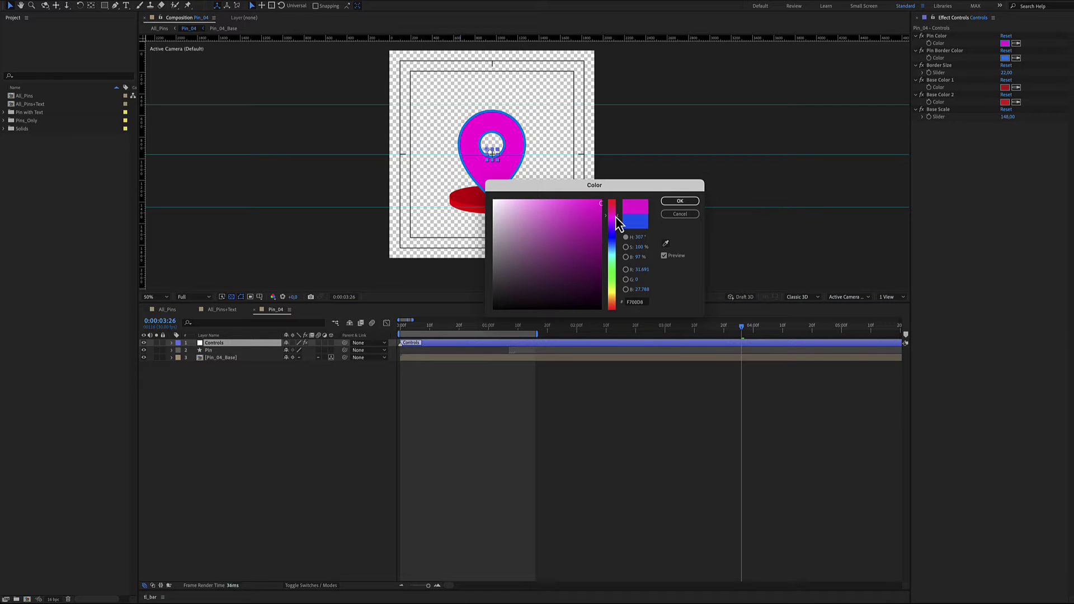
{"action": "left_click", "coordinate": [678, 214]}
{"action": "left_click", "coordinate": [678, 215]}
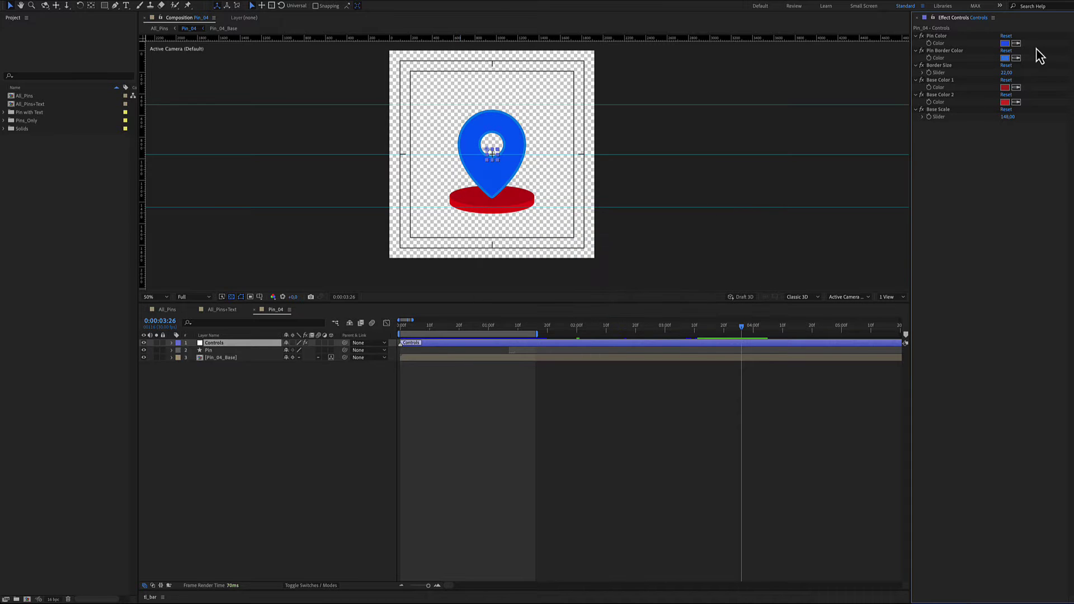
{"action": "left_click", "coordinate": [1005, 58]}
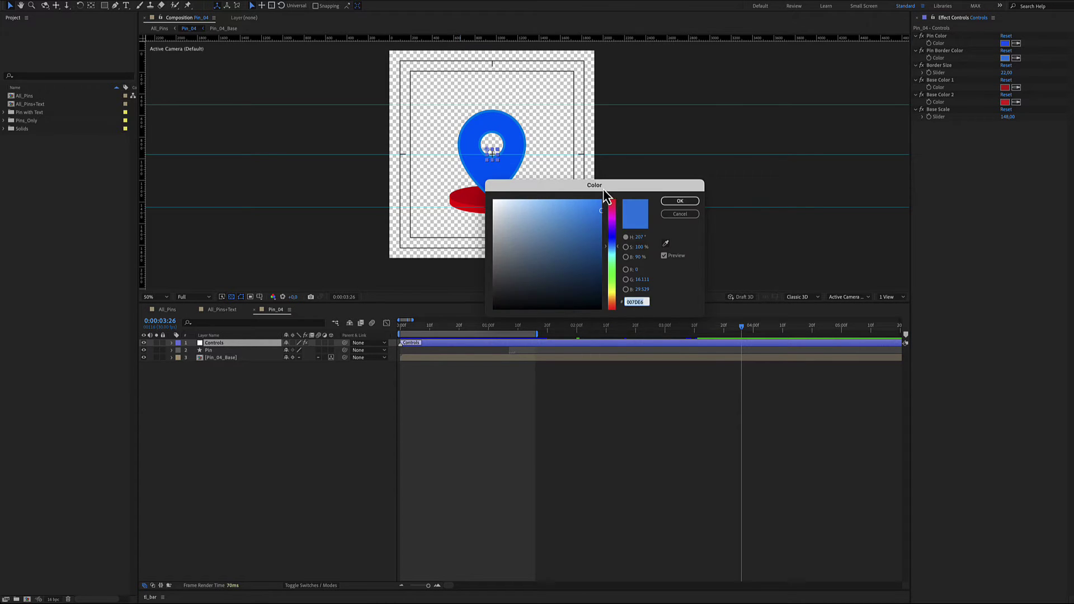
{"action": "left_click_drag", "start_coordinate": [605, 195], "coordinate": [582, 302]}
{"action": "left_click", "coordinate": [744, 273]}
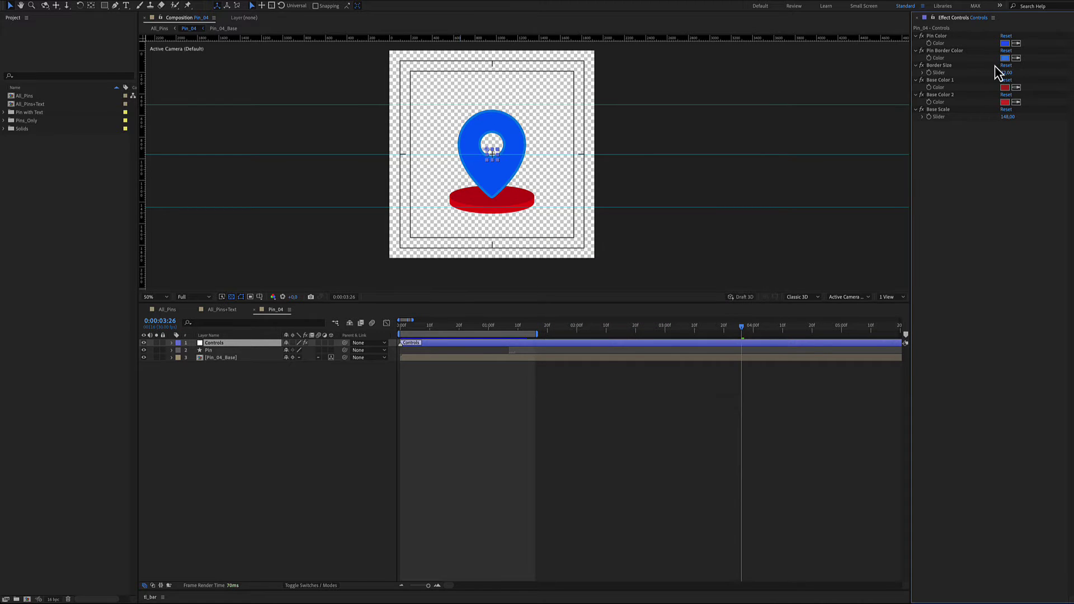
Adjust Pin_04's Border Size and select the two base colour settings.
{"action": "left_click", "coordinate": [961, 68]}
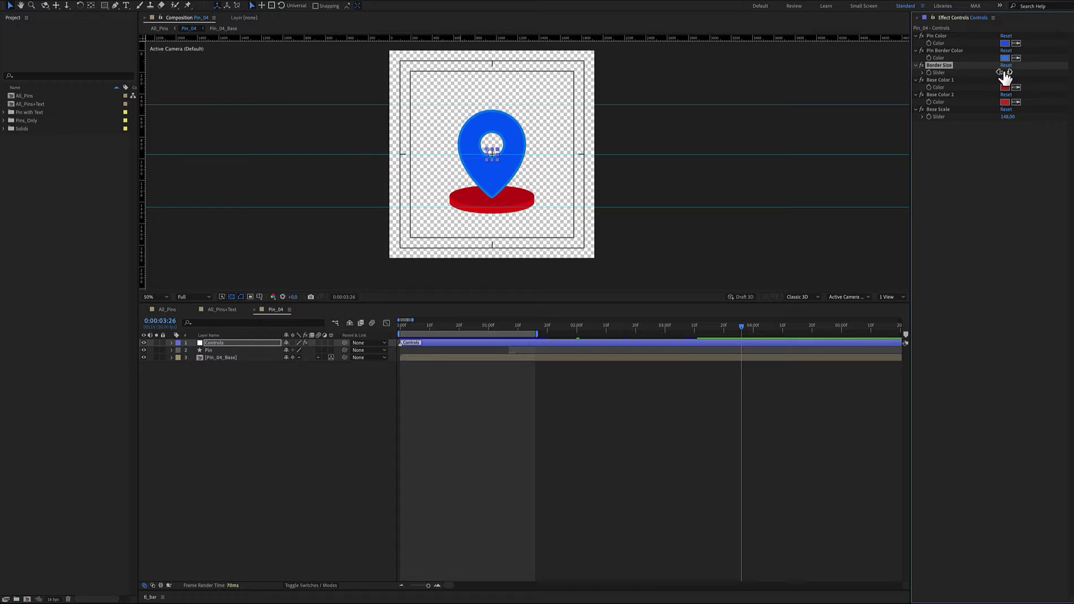
{"action": "mouse_move", "coordinate": [1005, 72]}
{"action": "left_mouse_down"}
{"action": "mouse_move", "coordinate": [1035, 72]}
{"action": "mouse_move", "coordinate": [997, 76]}
{"action": "mouse_move", "coordinate": [1008, 77]}
{"action": "left_mouse_up"}
{"action": "left_click", "coordinate": [937, 81]}
{"action": "left_click", "coordinate": [941, 96]}
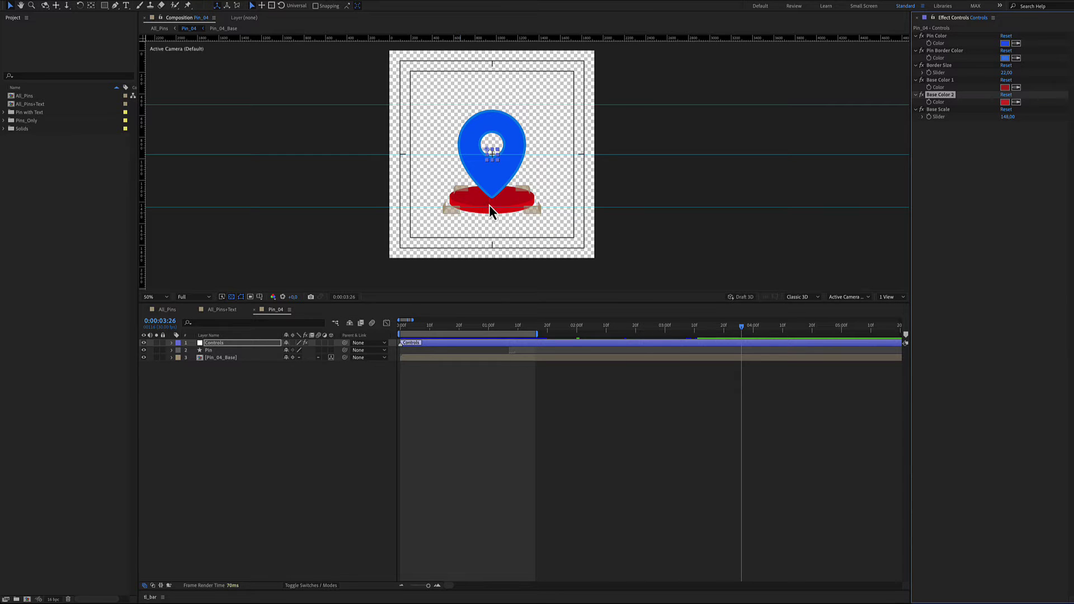
Try pale pink and white for Base Color 1 and 2, keeping the base red.
{"action": "left_click", "coordinate": [1005, 87]}
{"action": "left_click_drag", "start_coordinate": [613, 293], "coordinate": [709, 347]}
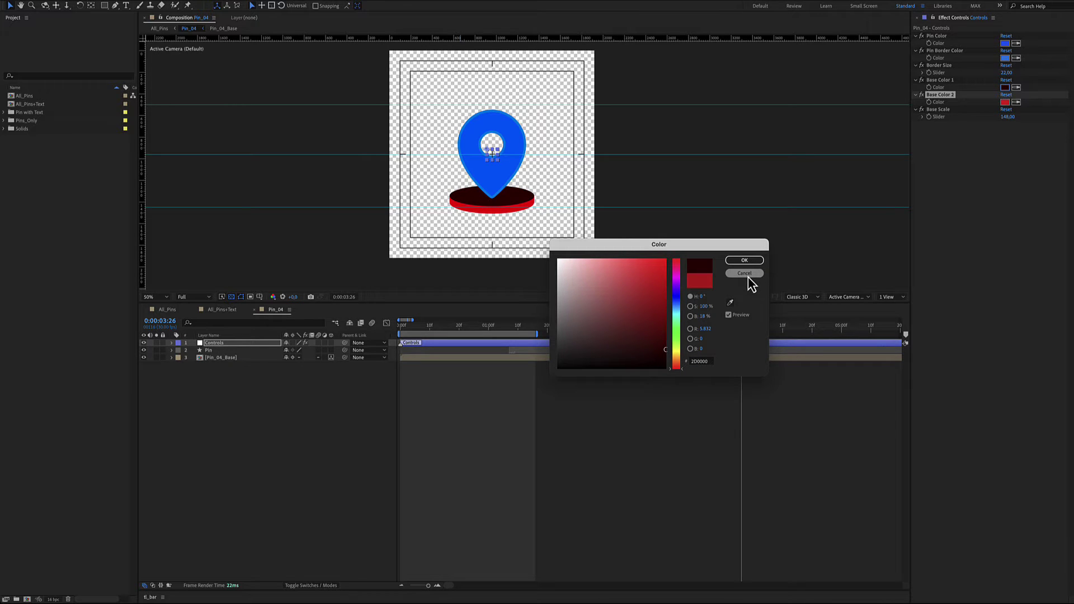
{"action": "left_click", "coordinate": [744, 273]}
{"action": "left_click", "coordinate": [1005, 102]}
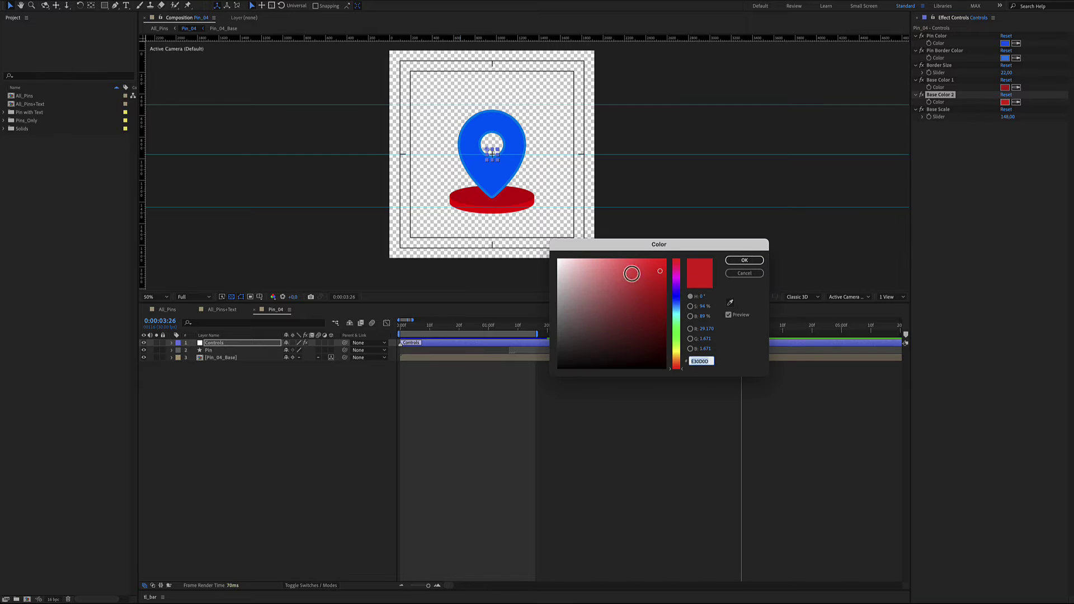
{"action": "mouse_move", "coordinate": [632, 274]}
{"action": "left_mouse_down"}
{"action": "mouse_move", "coordinate": [515, 241]}
{"action": "mouse_move", "coordinate": [638, 257]}
{"action": "left_mouse_up"}
{"action": "left_click", "coordinate": [744, 273]}
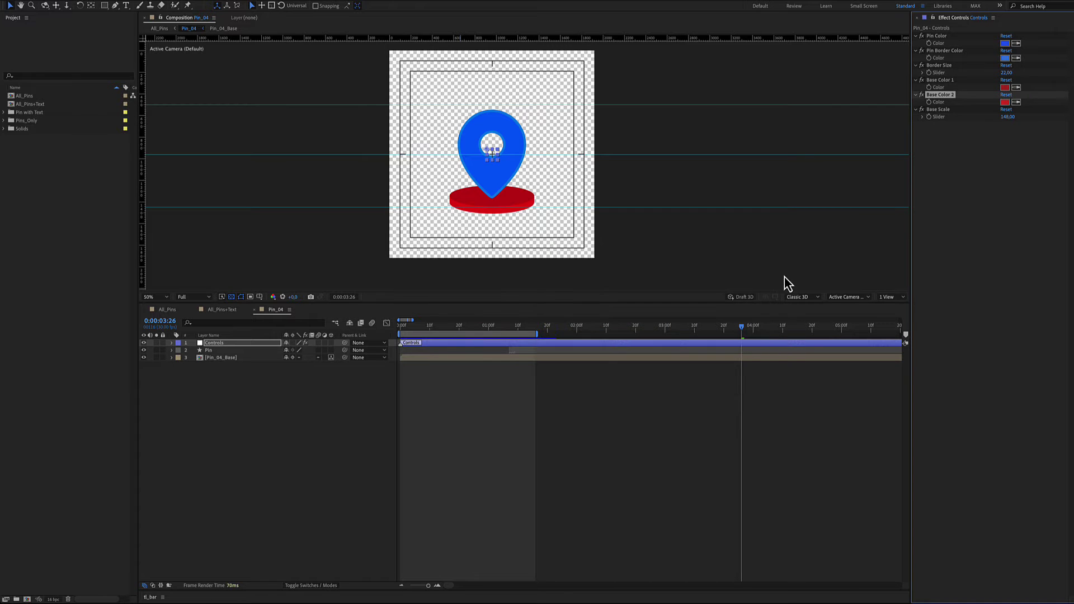
Close Pin_04, open the Pin_14 precomp and select its Controls layer.
{"action": "left_click", "coordinate": [254, 310]}
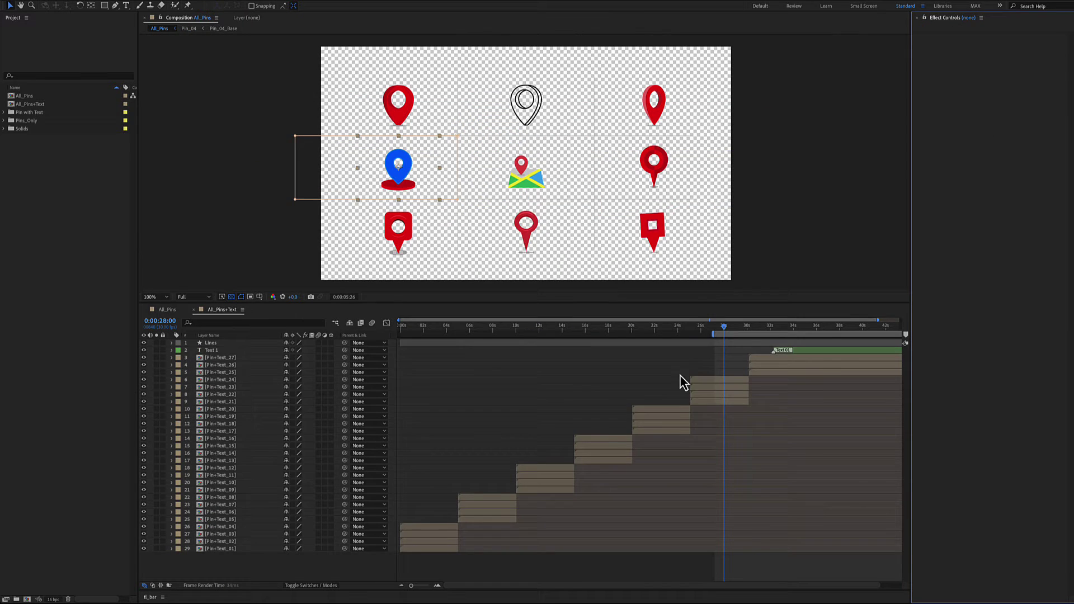
{"action": "left_click", "coordinate": [686, 463]}
{"action": "left_click", "coordinate": [686, 446]}
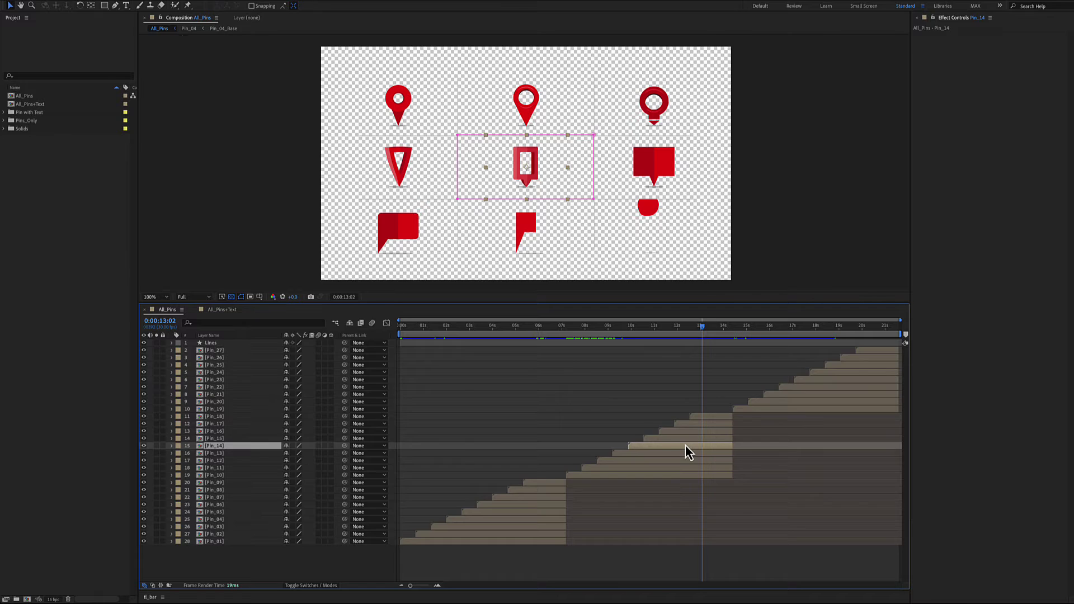
{"action": "double_click", "coordinate": [686, 445]}
{"action": "left_click", "coordinate": [496, 342]}
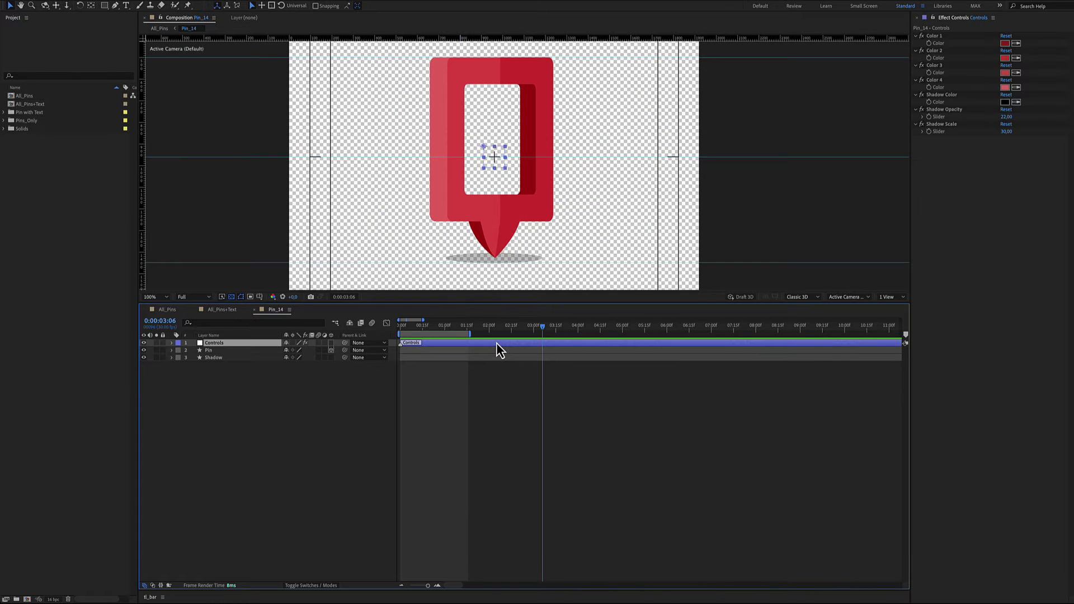
Try bright red for Pin_14's Color 1, then discard the change.
{"action": "left_click", "coordinate": [938, 37]}
{"action": "left_click", "coordinate": [932, 81], "text": "shift"}
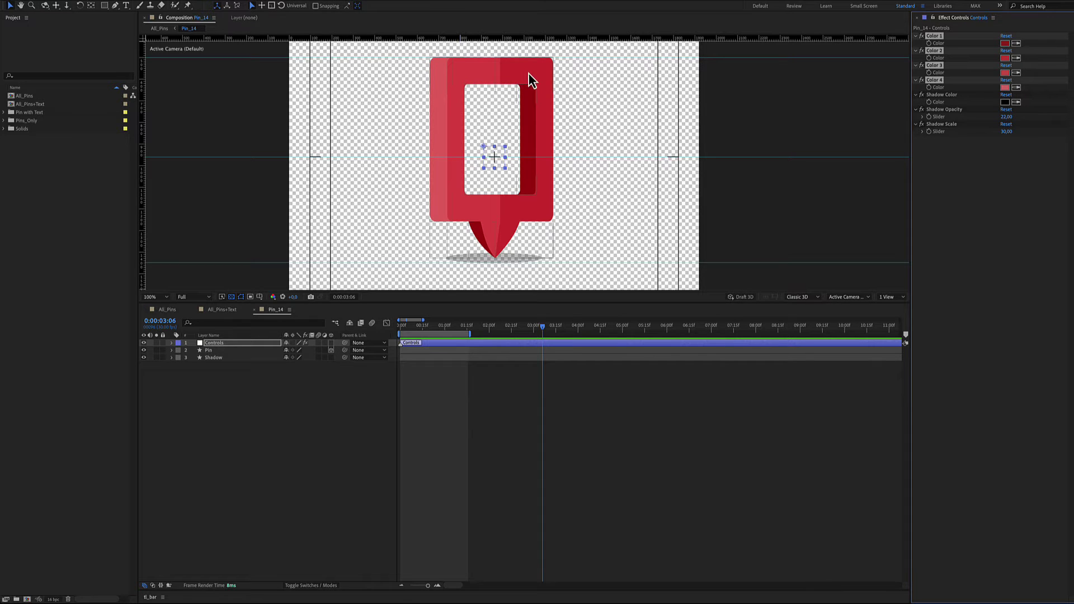
{"action": "left_click", "coordinate": [1007, 135]}
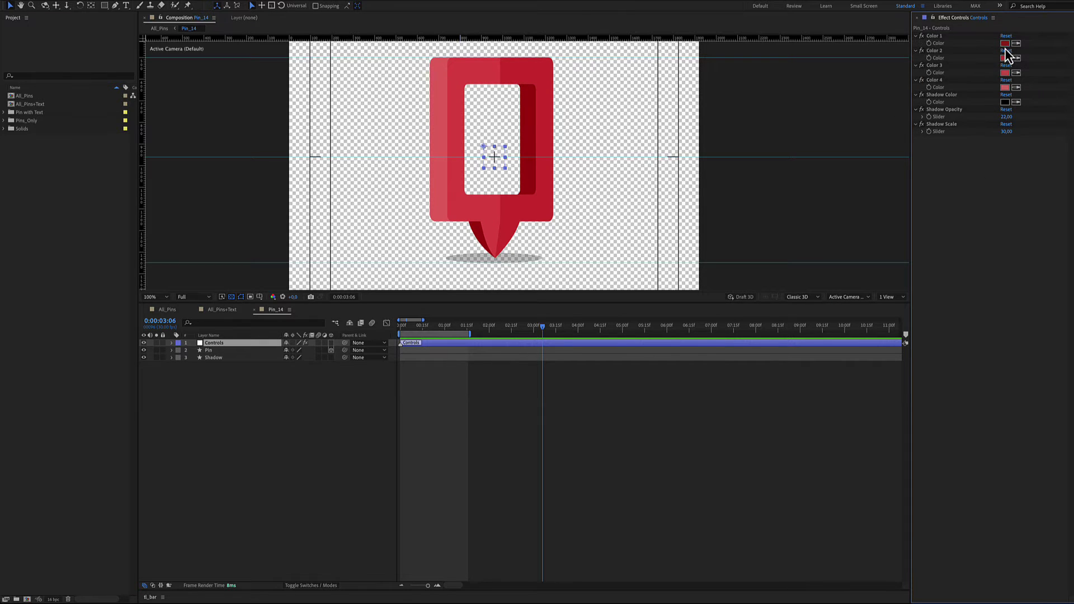
{"action": "left_click", "coordinate": [1005, 44]}
{"action": "mouse_move", "coordinate": [602, 265]}
{"action": "left_mouse_down"}
{"action": "mouse_move", "coordinate": [662, 240]}
{"action": "mouse_move", "coordinate": [675, 326]}
{"action": "left_mouse_up"}
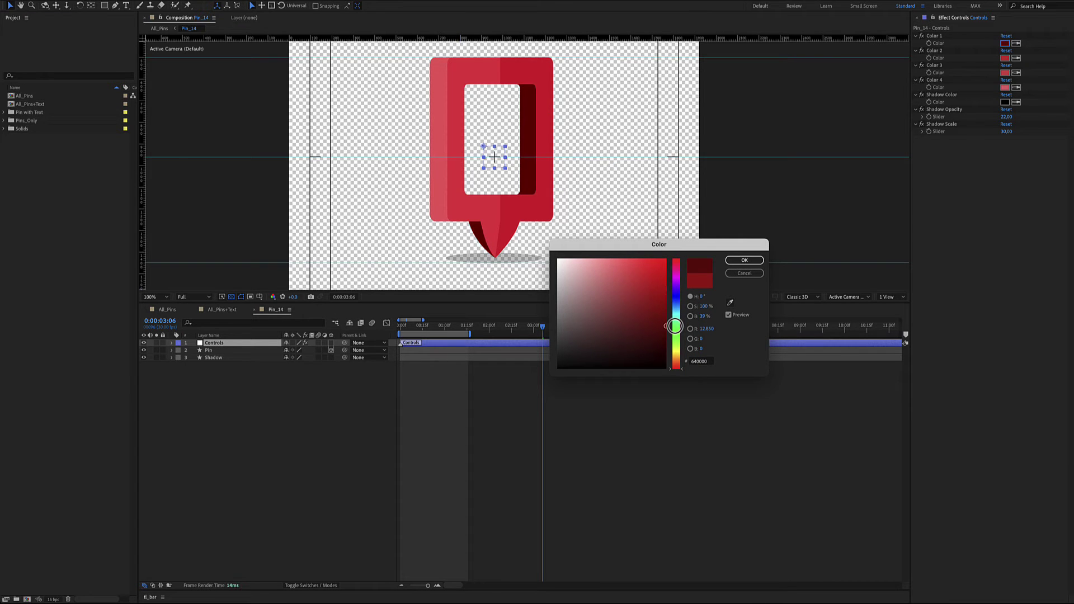
{"action": "left_click", "coordinate": [745, 273]}
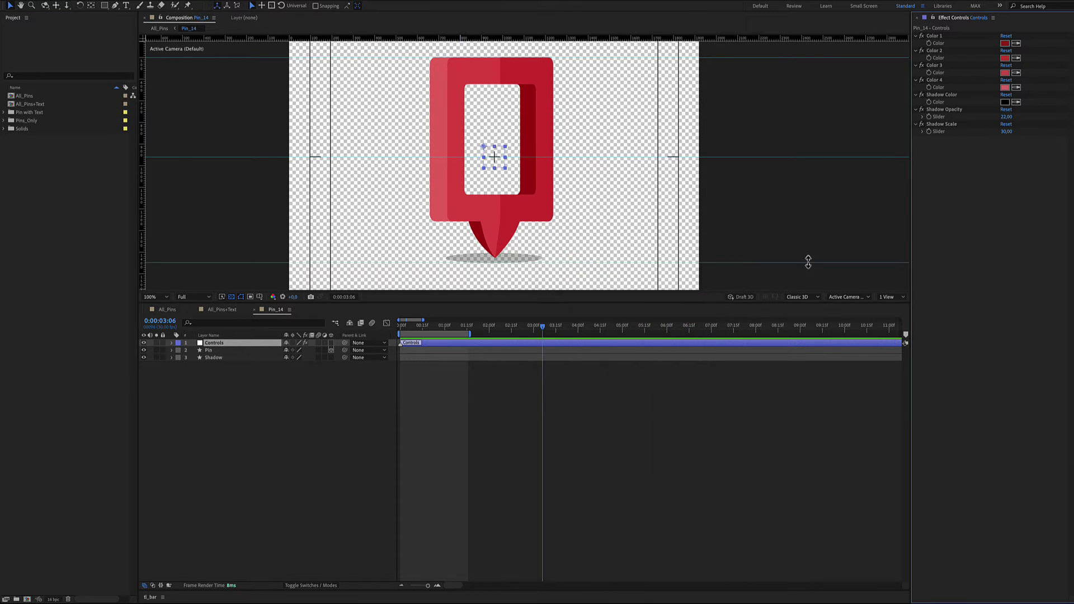
Try deep red and dark blue for Color 2, then discard the change.
{"action": "left_click", "coordinate": [1005, 58]}
{"action": "mouse_move", "coordinate": [637, 268]}
{"action": "left_mouse_down"}
{"action": "mouse_move", "coordinate": [626, 263]}
{"action": "mouse_move", "coordinate": [643, 263]}
{"action": "mouse_move", "coordinate": [665, 314]}
{"action": "left_mouse_up"}
{"action": "left_click", "coordinate": [681, 307]}
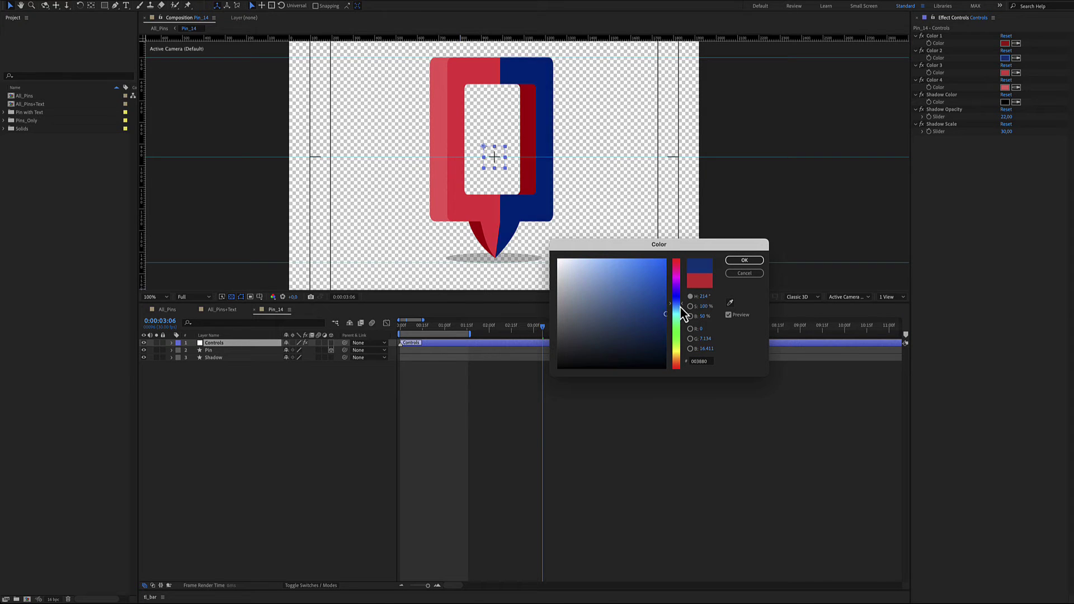
{"action": "key", "text": "Escape"}
{"action": "left_click", "coordinate": [942, 95]}
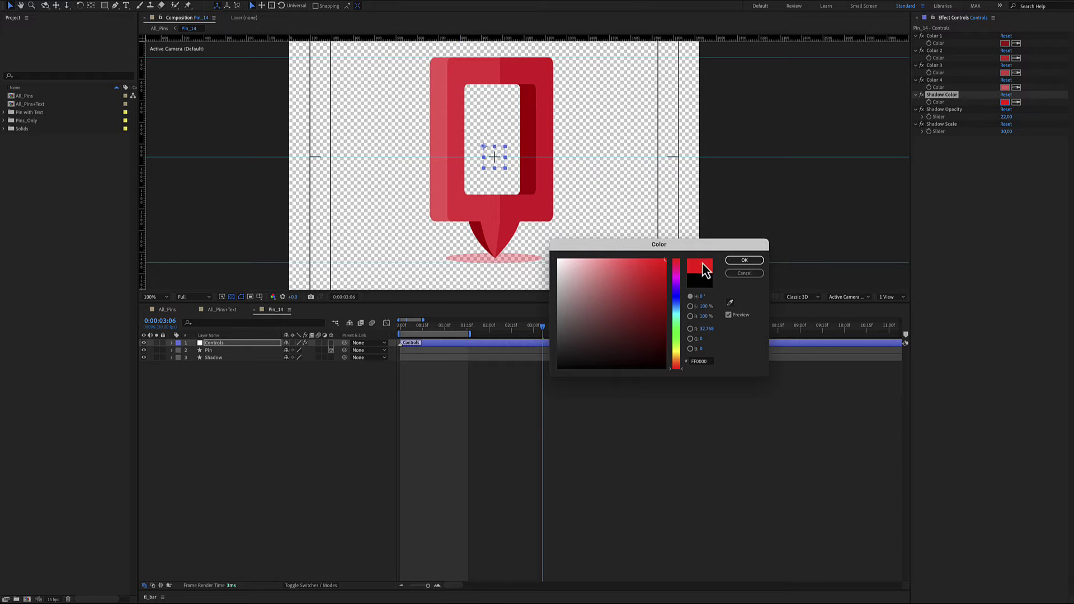
Discard the red shadow colour, then raise Shadow Opacity and undo it.
{"action": "left_click", "coordinate": [741, 274]}
{"action": "left_click_drag", "start_coordinate": [1006, 116], "coordinate": [1016, 134]}
{"action": "key", "text": "ctrl+z"}
{"action": "key", "text": "ctrl+z"}
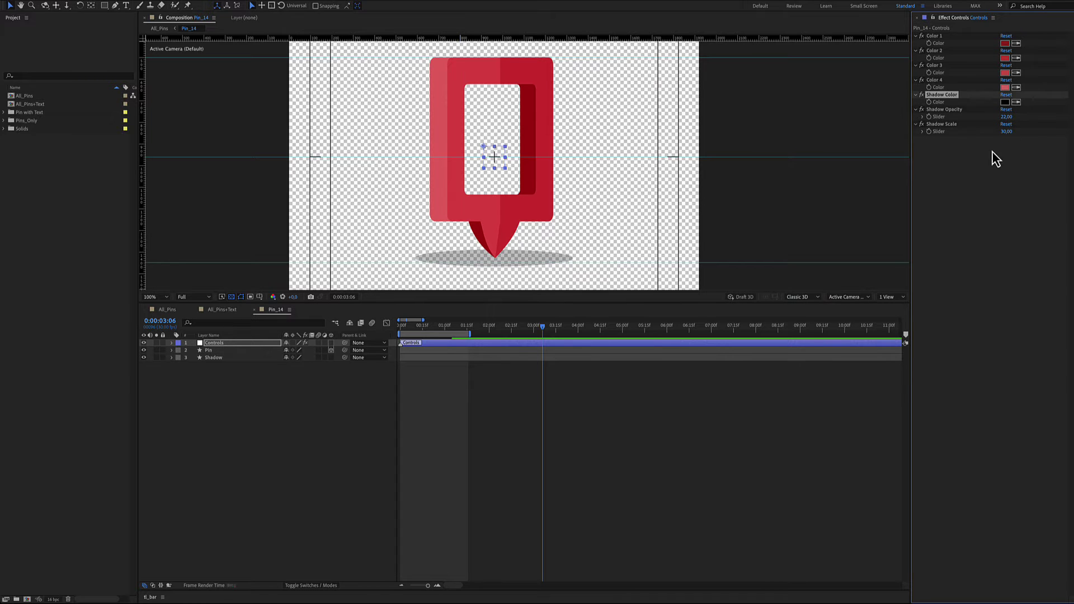
Close Pin_14, move All_Pins+Text near the start, and open the Pin+Text_01 precomp.
{"action": "left_click", "coordinate": [255, 309]}
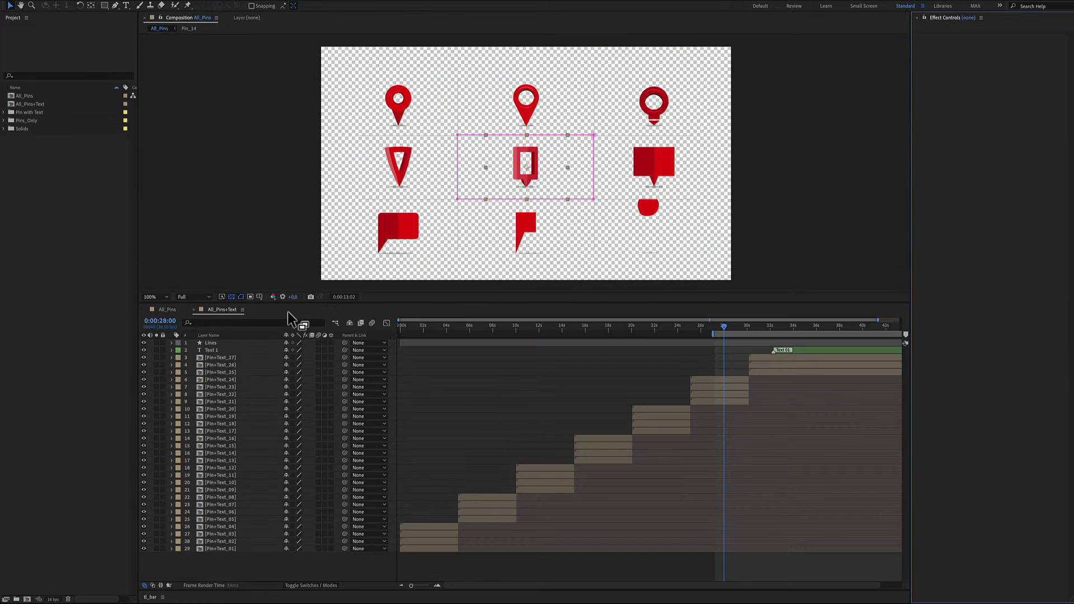
{"action": "left_click", "coordinate": [167, 309]}
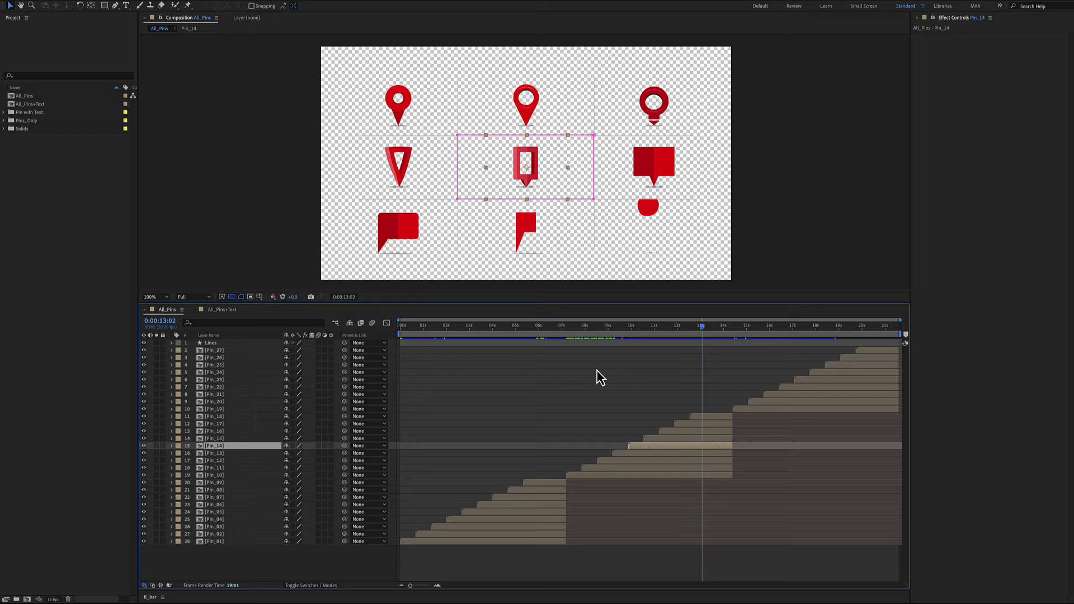
{"action": "left_click", "coordinate": [222, 309]}
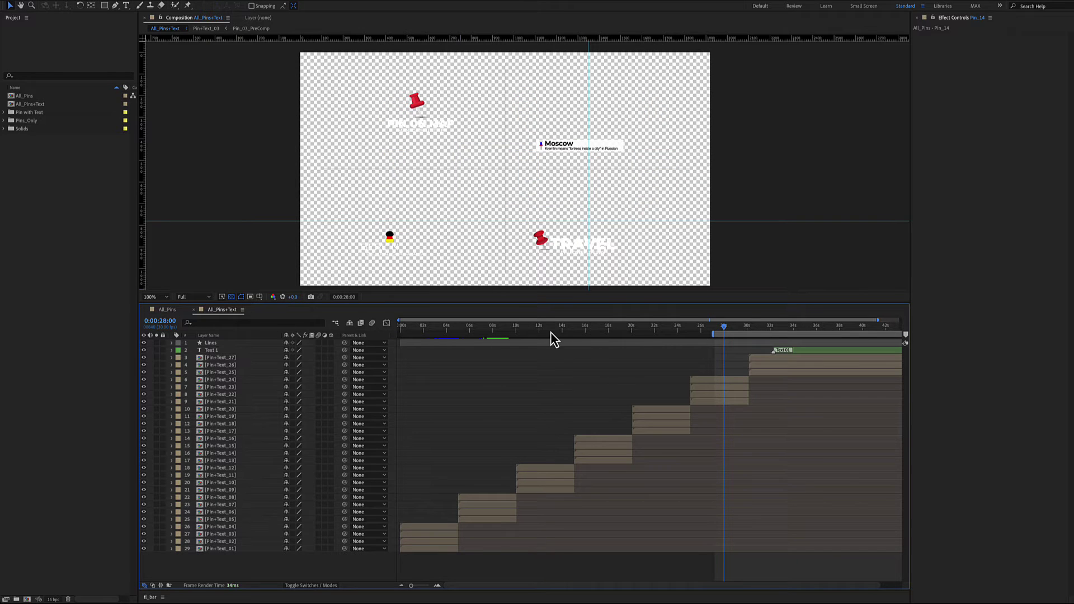
{"action": "left_click", "coordinate": [550, 328]}
{"action": "left_click", "coordinate": [434, 327]}
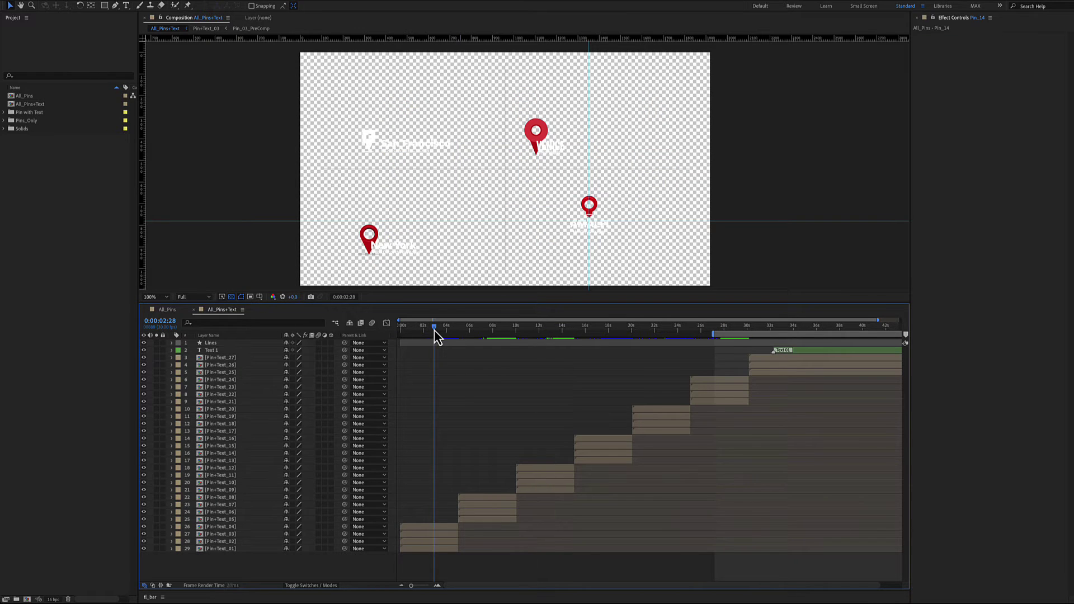
{"action": "left_click", "coordinate": [424, 148]}
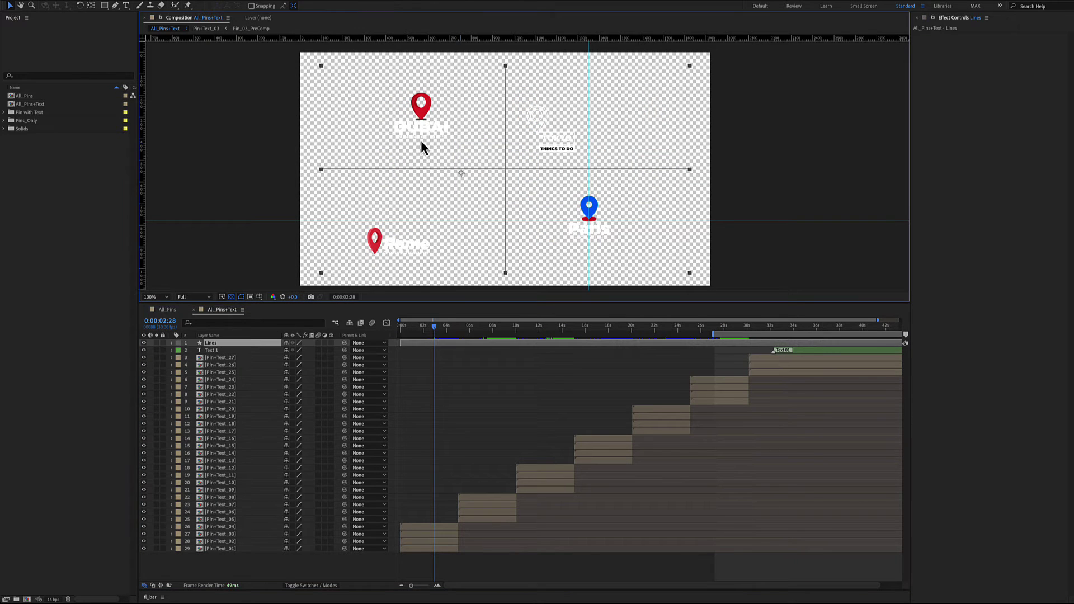
{"action": "double_click", "coordinate": [415, 549]}
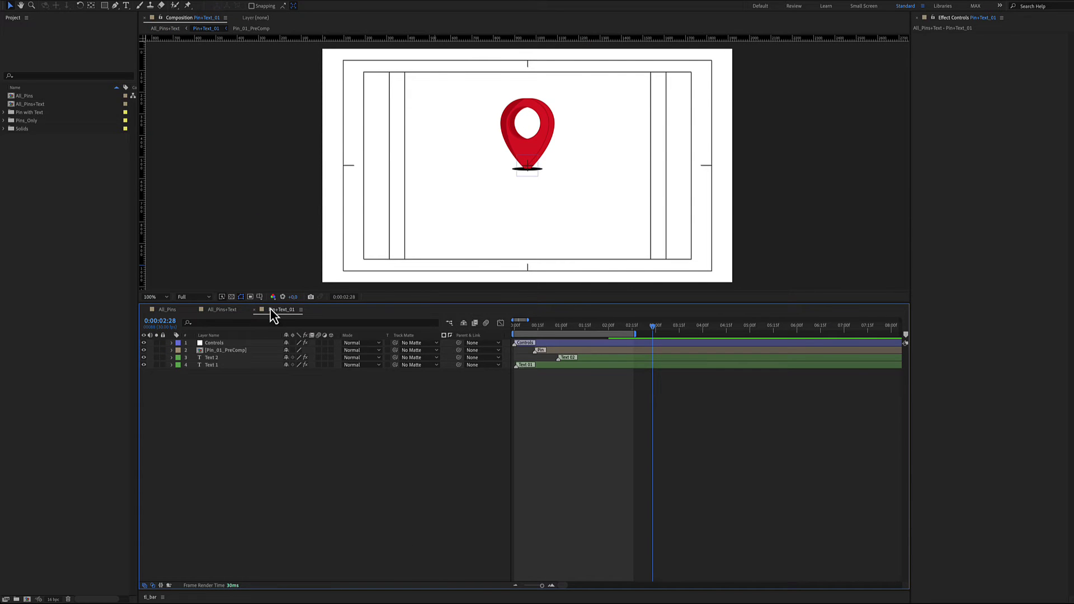
Turn on the transparency grid and inspect Pin+Text_01's Controls and DUBAI text layers.
{"action": "left_click", "coordinate": [232, 298]}
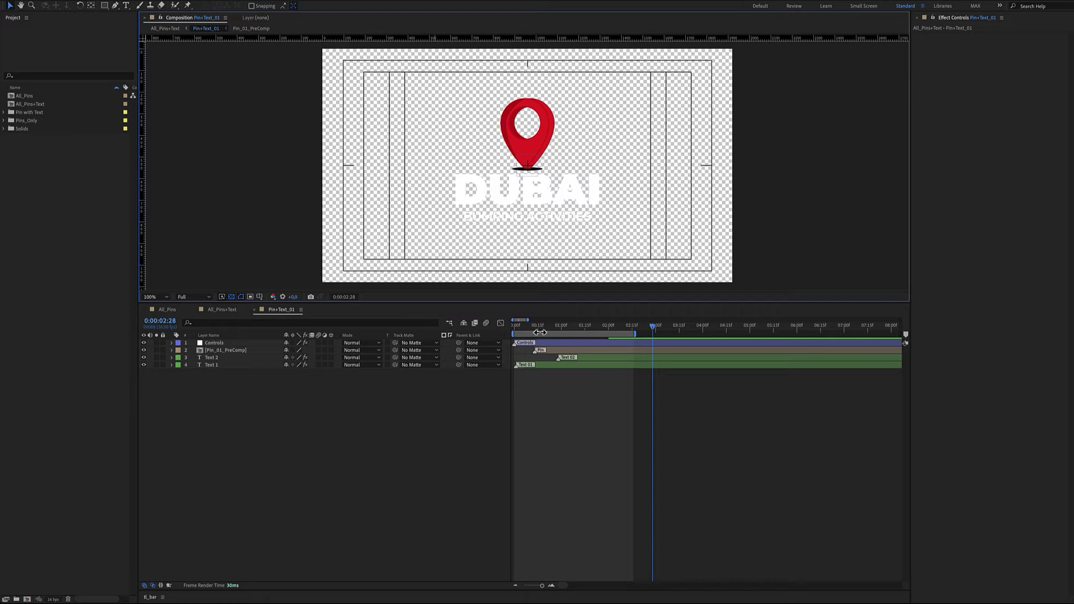
{"action": "left_click", "coordinate": [561, 342]}
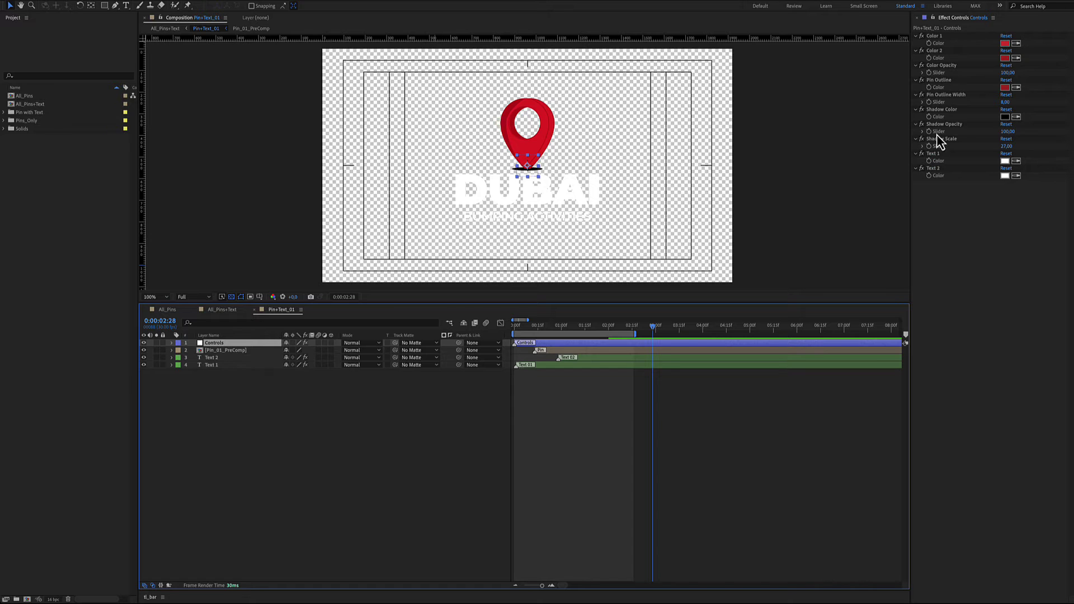
{"action": "left_click", "coordinate": [632, 359]}
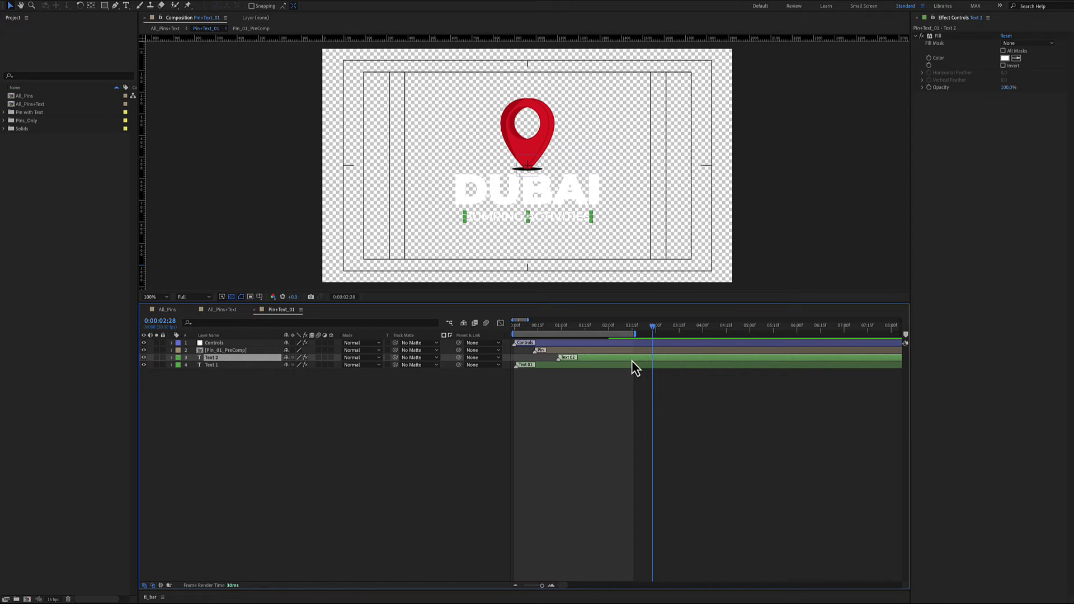
{"action": "left_click", "coordinate": [613, 366], "text": "shift"}
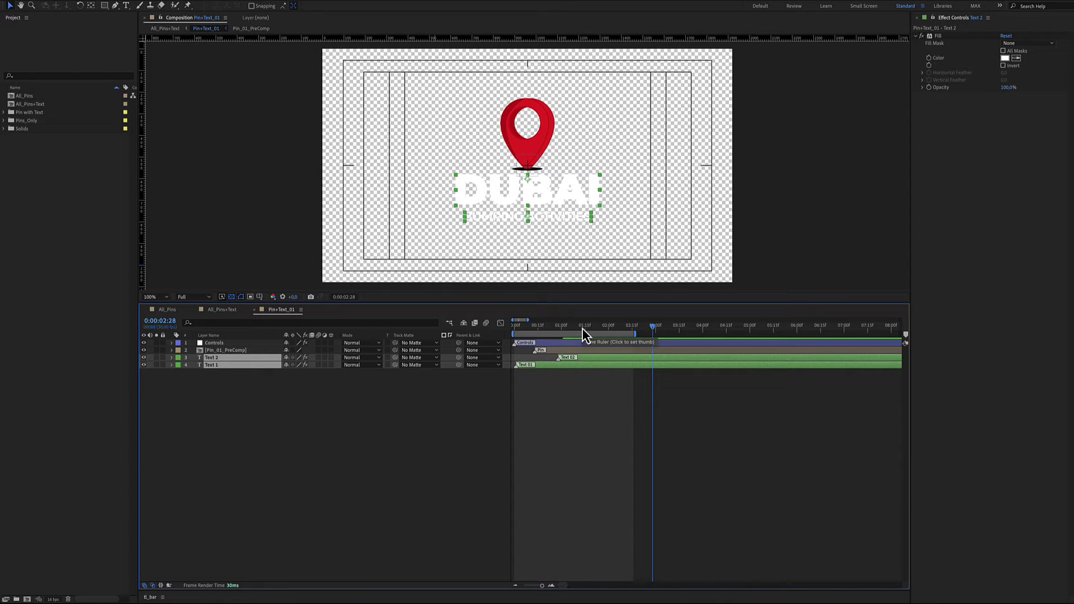
{"action": "left_click_drag", "start_coordinate": [587, 327], "coordinate": [623, 327]}
{"action": "left_click", "coordinate": [611, 358]}
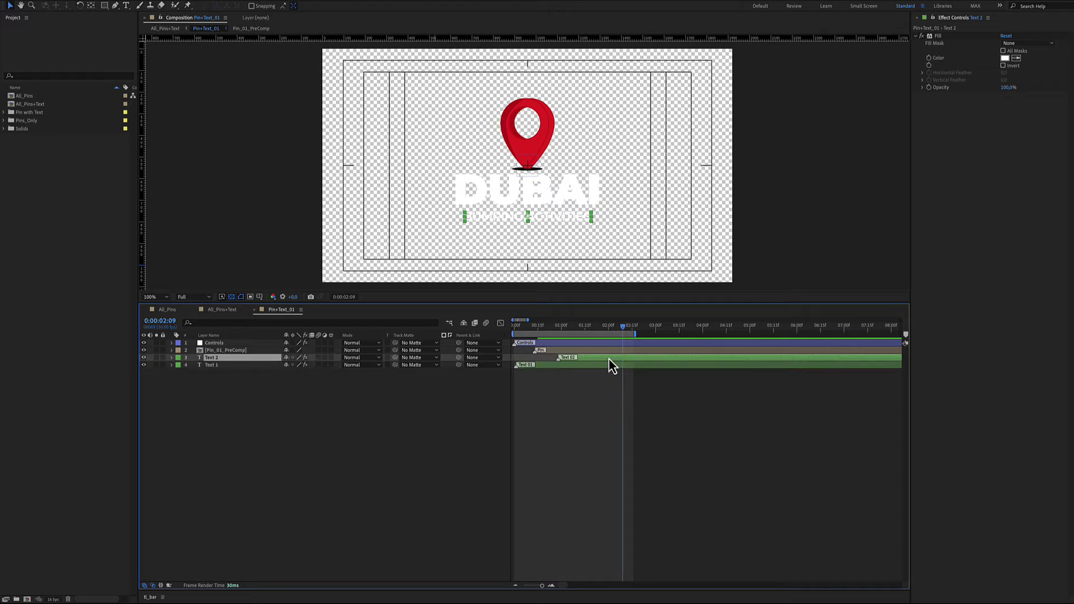
{"action": "left_click", "coordinate": [125, 6]}
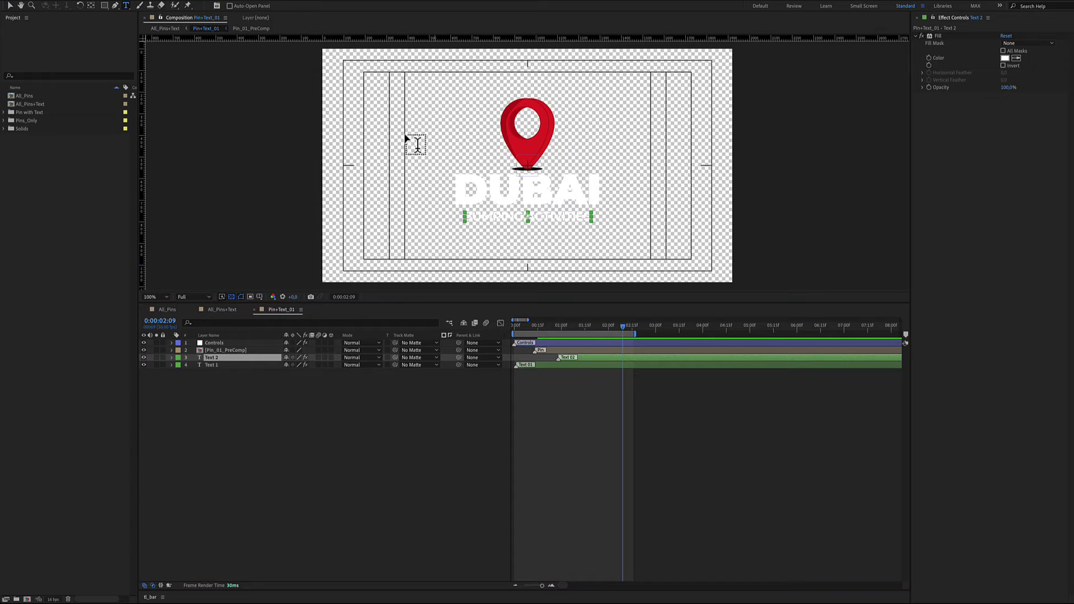
{"action": "mouse_move", "coordinate": [520, 184]}
{"action": "left_mouse_down"}
{"action": "mouse_move", "coordinate": [587, 180]}
{"action": "mouse_move", "coordinate": [540, 188]}
{"action": "left_mouse_up"}
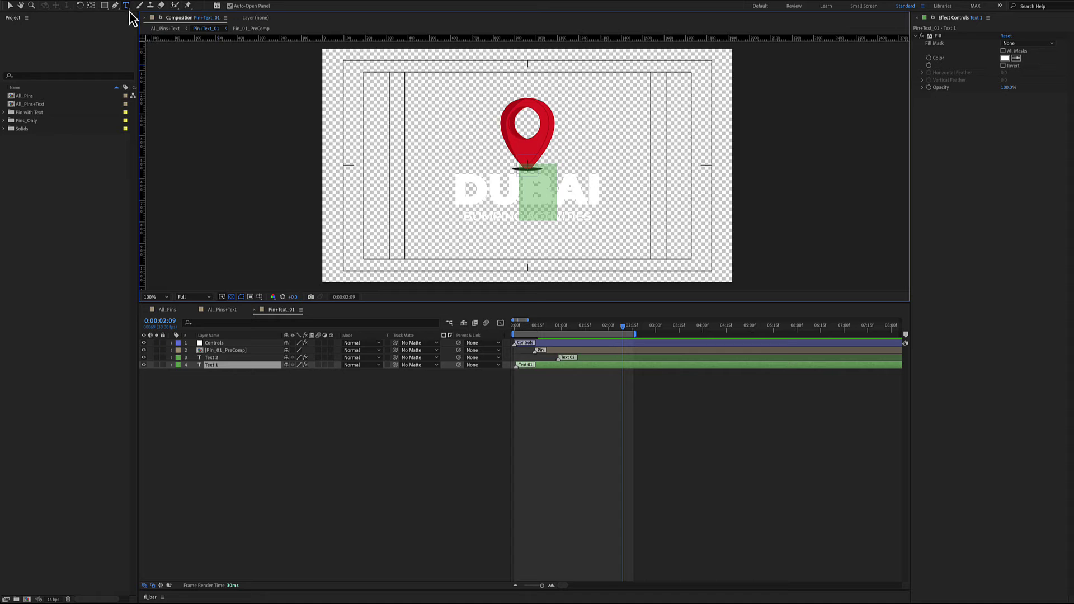
Try a red Text 1 colour for DUBAI, then cancel the change.
{"action": "left_click", "coordinate": [601, 357]}
{"action": "left_click", "coordinate": [602, 343]}
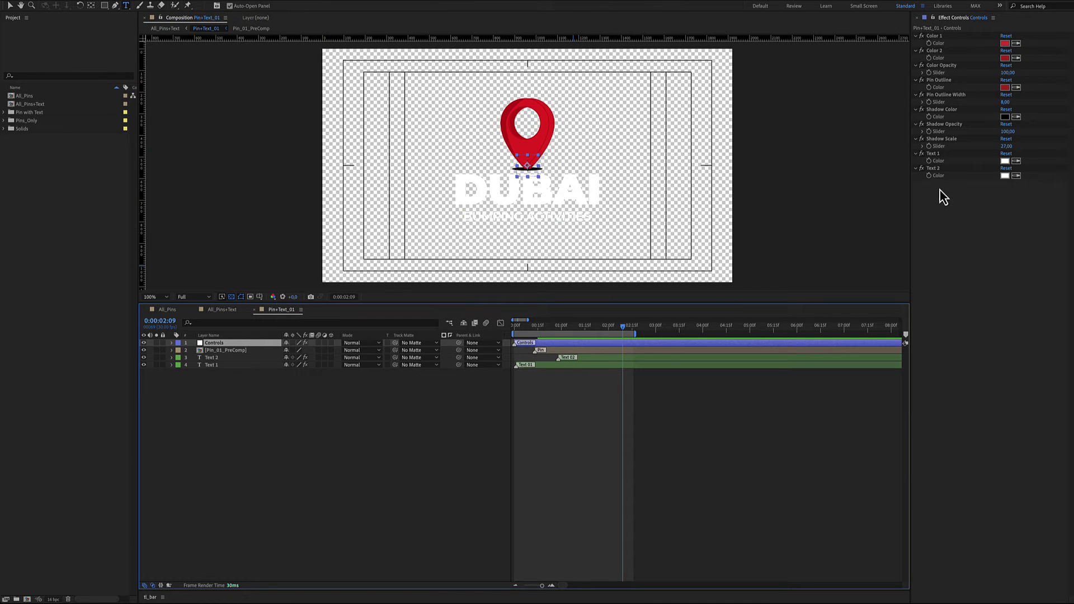
{"action": "left_click", "coordinate": [933, 153]}
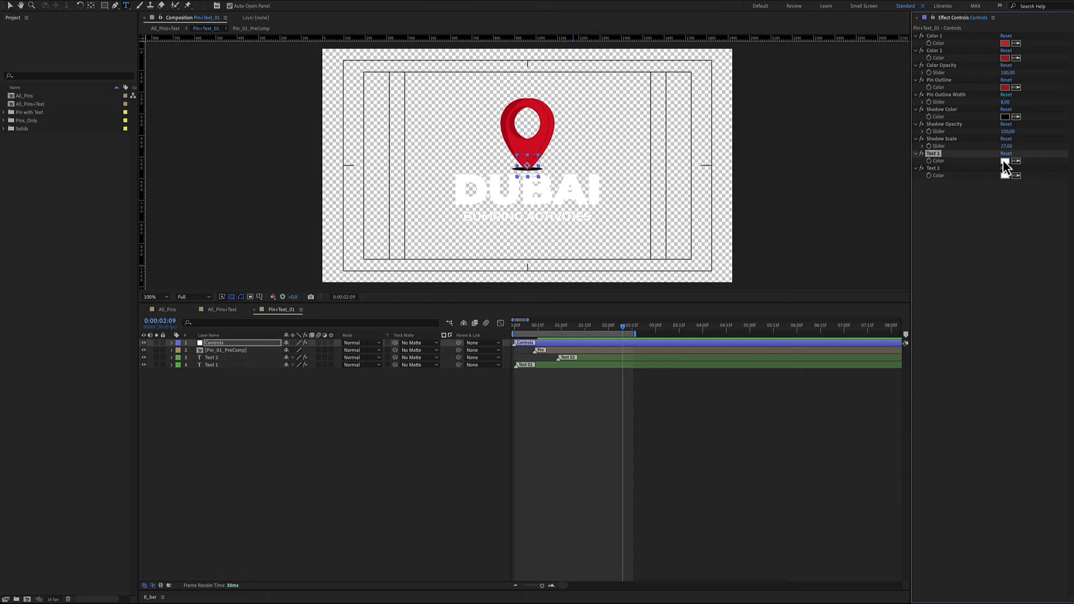
{"action": "left_click", "coordinate": [1004, 161]}
{"action": "left_click_drag", "start_coordinate": [598, 282], "coordinate": [665, 261]}
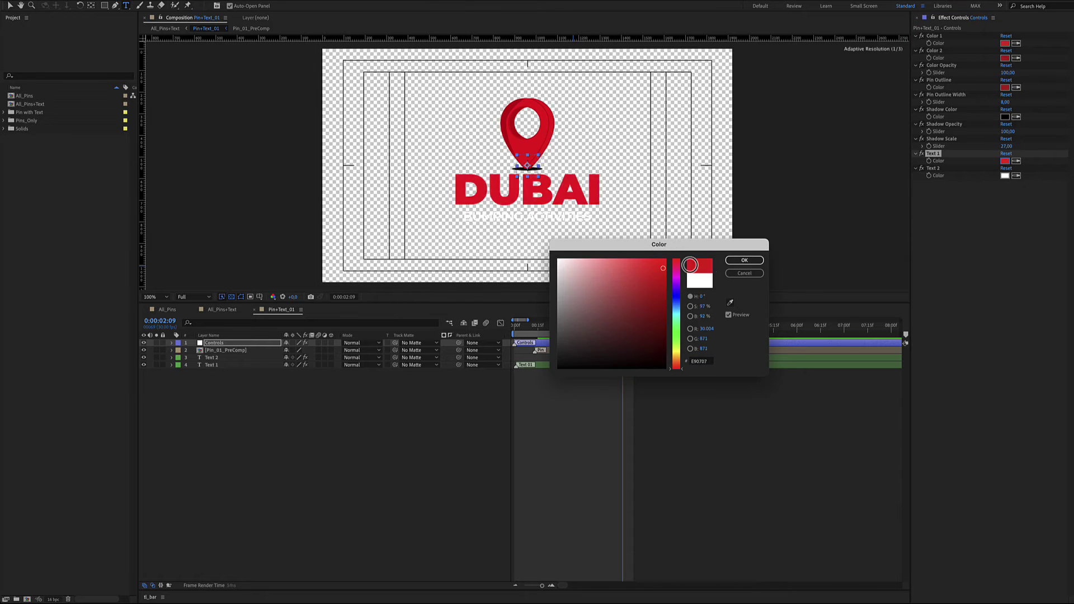
{"action": "left_click", "coordinate": [744, 274]}
Return to All_Pins+Text at about 18 seconds, open Pin+Text_15 and select Controls.
{"action": "left_click", "coordinate": [237, 311]}
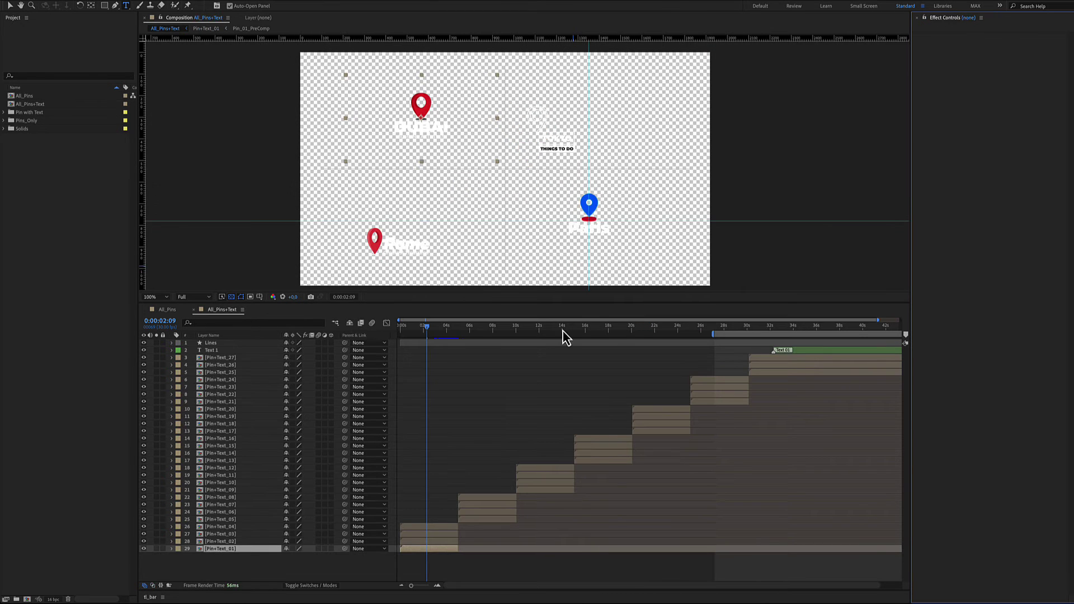
{"action": "left_click", "coordinate": [614, 332]}
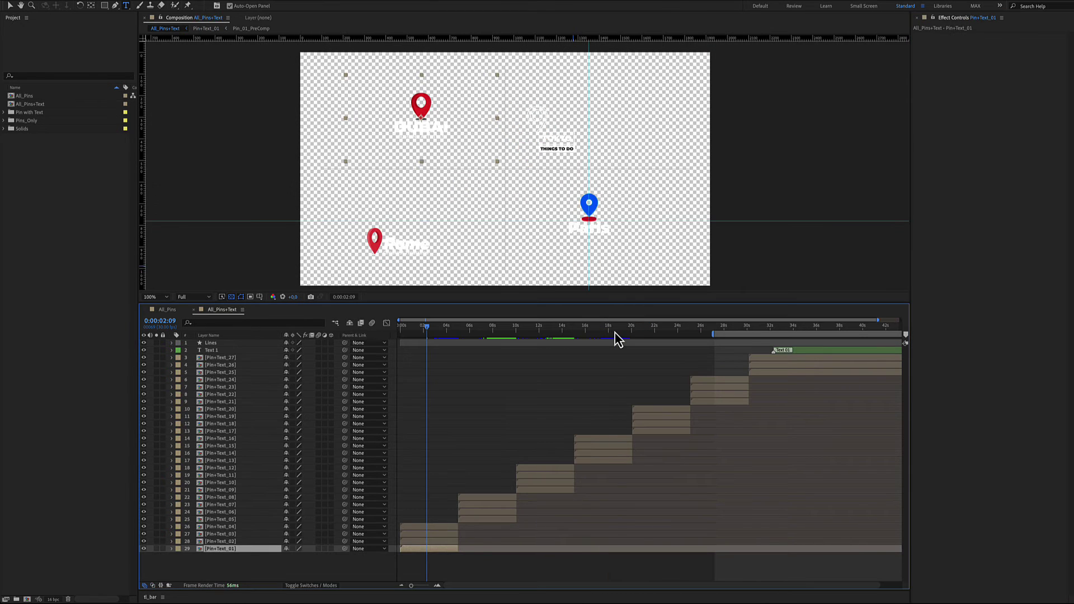
{"action": "double_click", "coordinate": [529, 272]}
{"action": "left_click", "coordinate": [558, 343]}
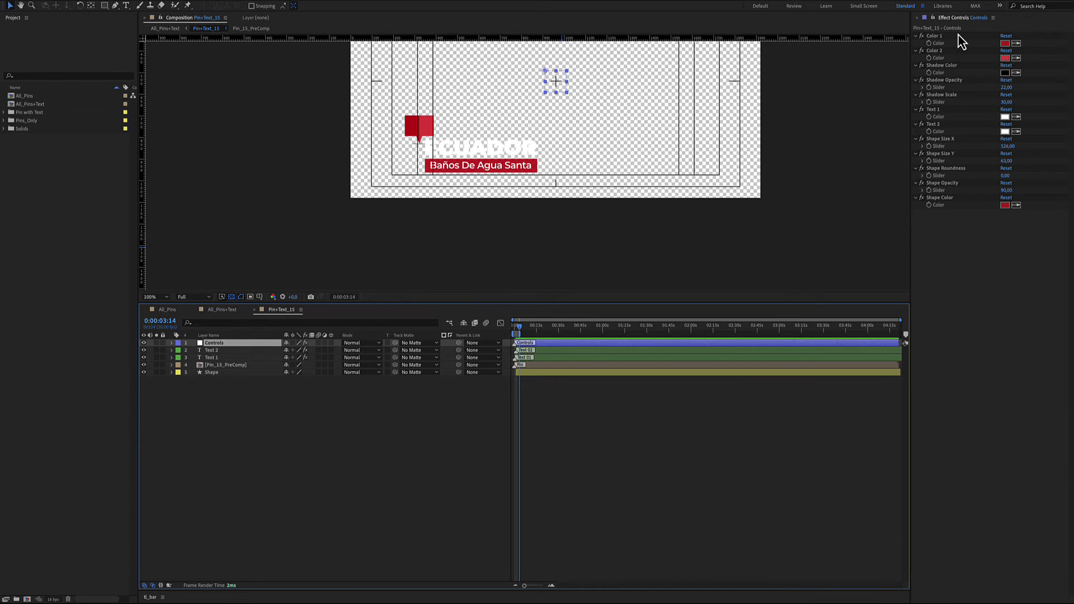
Test widening the Baños De Agua Santa bar, undo it, and pick near-black for the bar colour.
{"action": "left_click", "coordinate": [941, 37]}
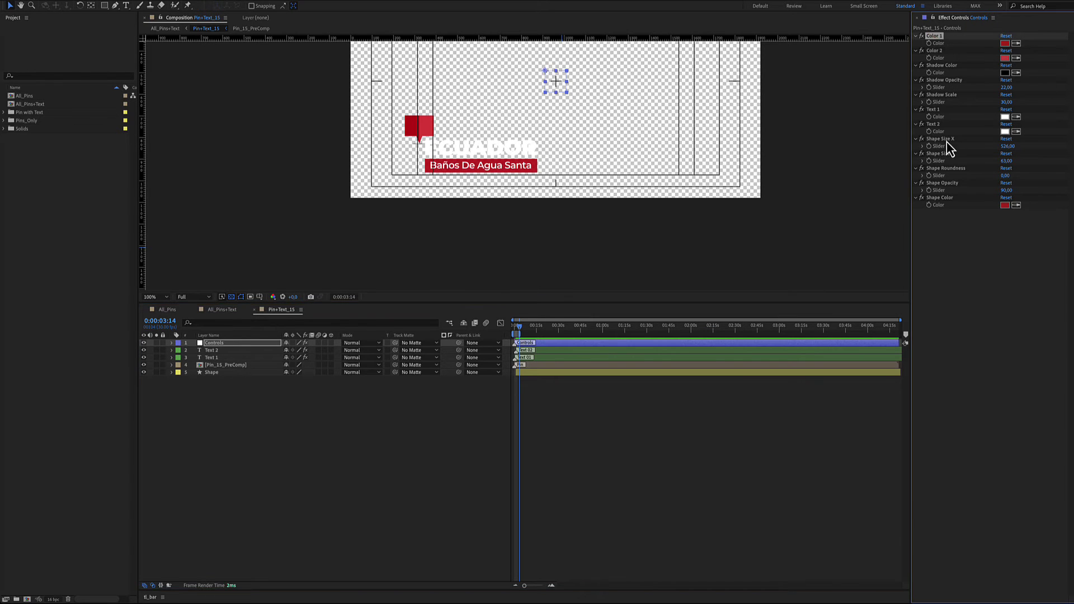
{"action": "left_click", "coordinate": [940, 97], "text": "shift"}
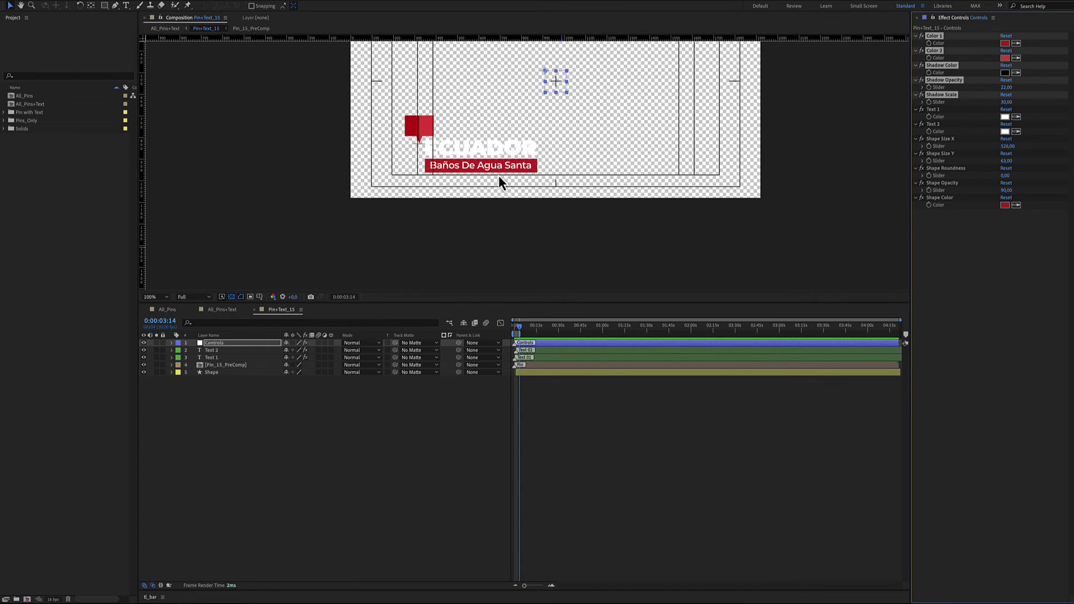
{"action": "scroll", "coordinate": [486, 178], "scroll_direction": "up", "scroll_amount": 1}
{"action": "left_click", "coordinate": [1038, 149]}
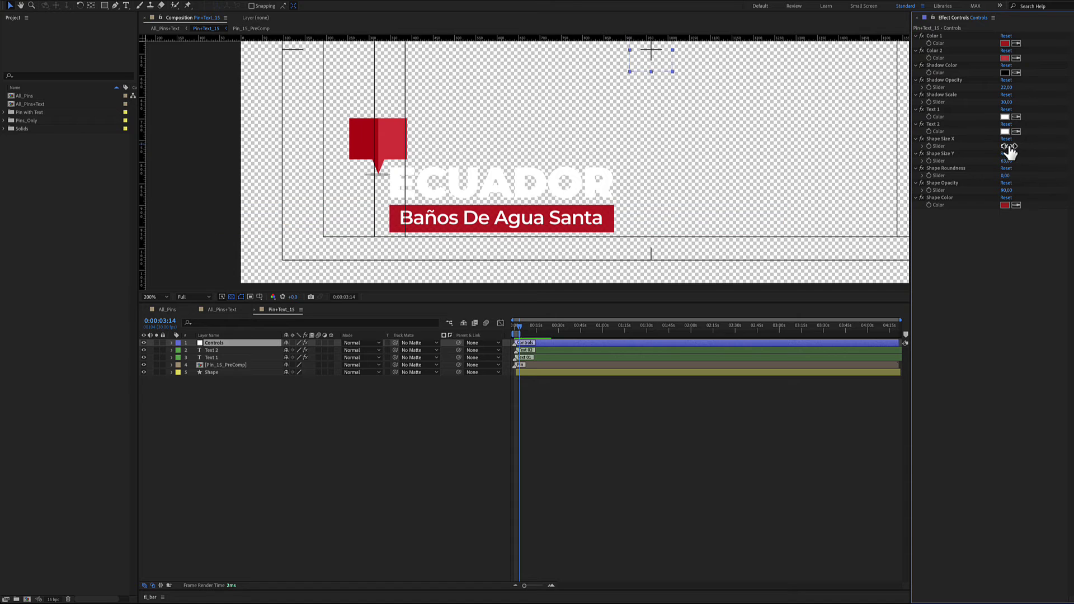
{"action": "left_click_drag", "start_coordinate": [1007, 146], "coordinate": [1023, 191]}
{"action": "key", "text": "ctrl+z"}
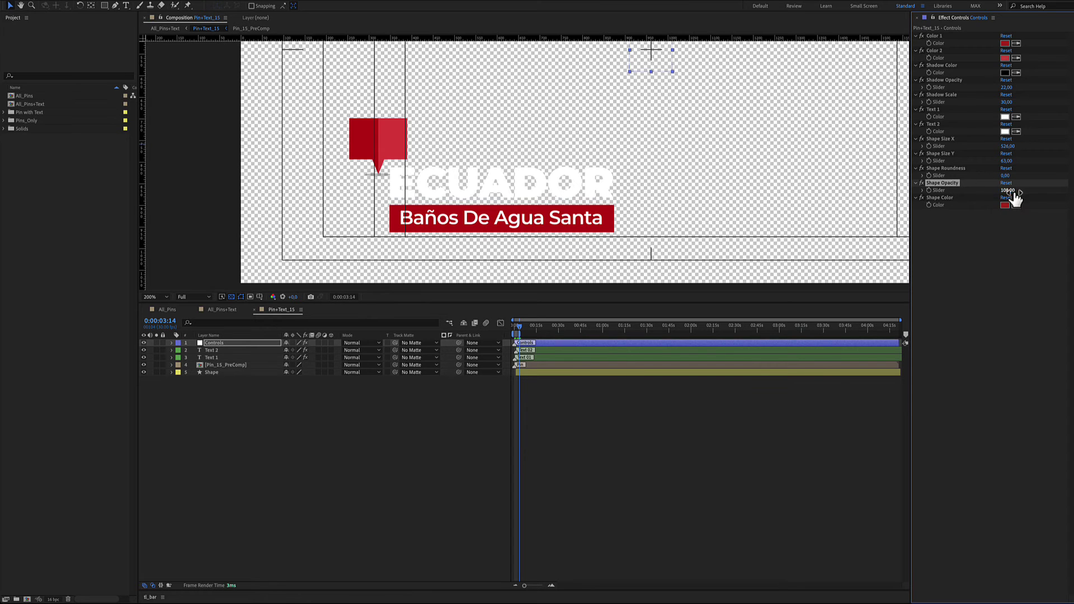
{"action": "left_click", "coordinate": [1005, 204]}
{"action": "left_click_drag", "start_coordinate": [651, 305], "coordinate": [700, 366]}
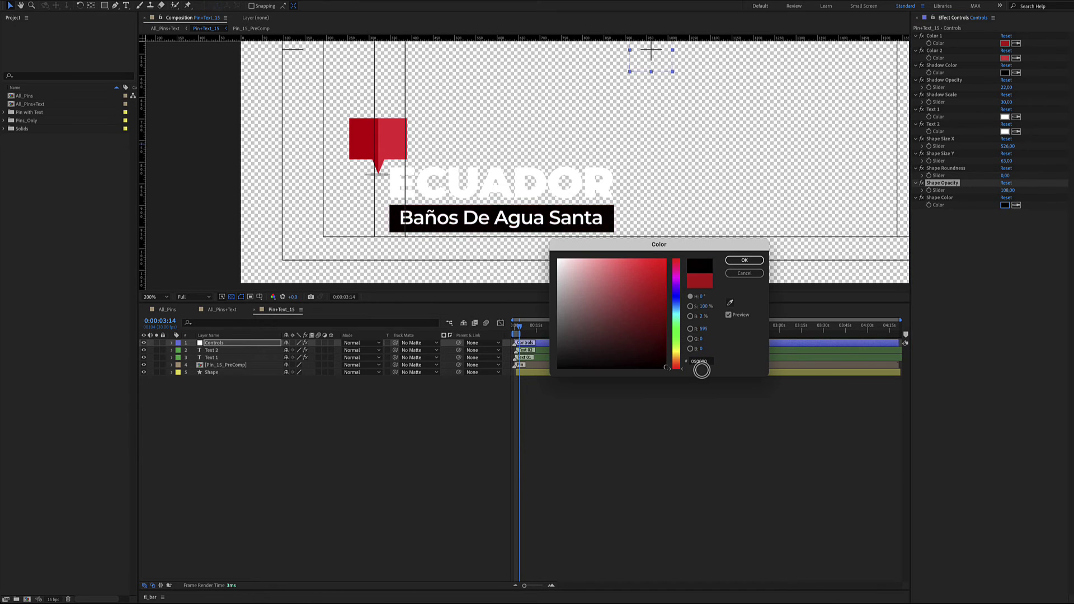